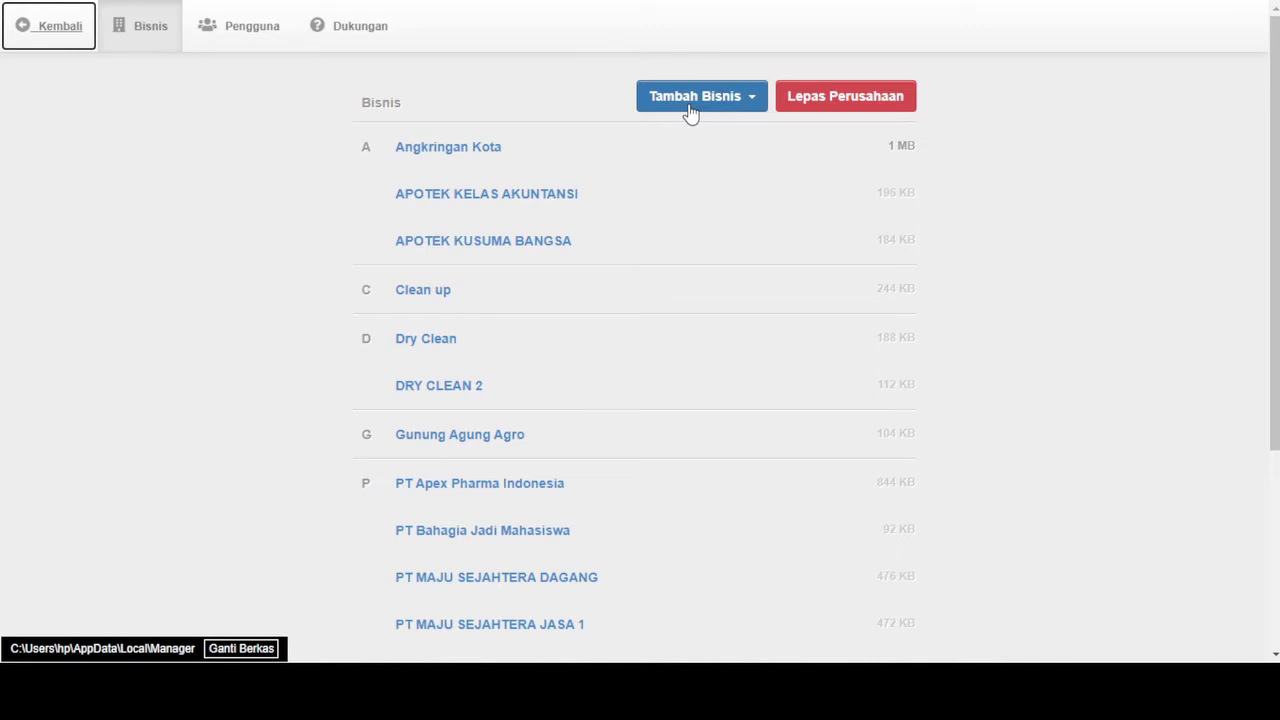
Choose Buat Perusahaan Baru from the Tambah Bisnis options
click(690, 110)
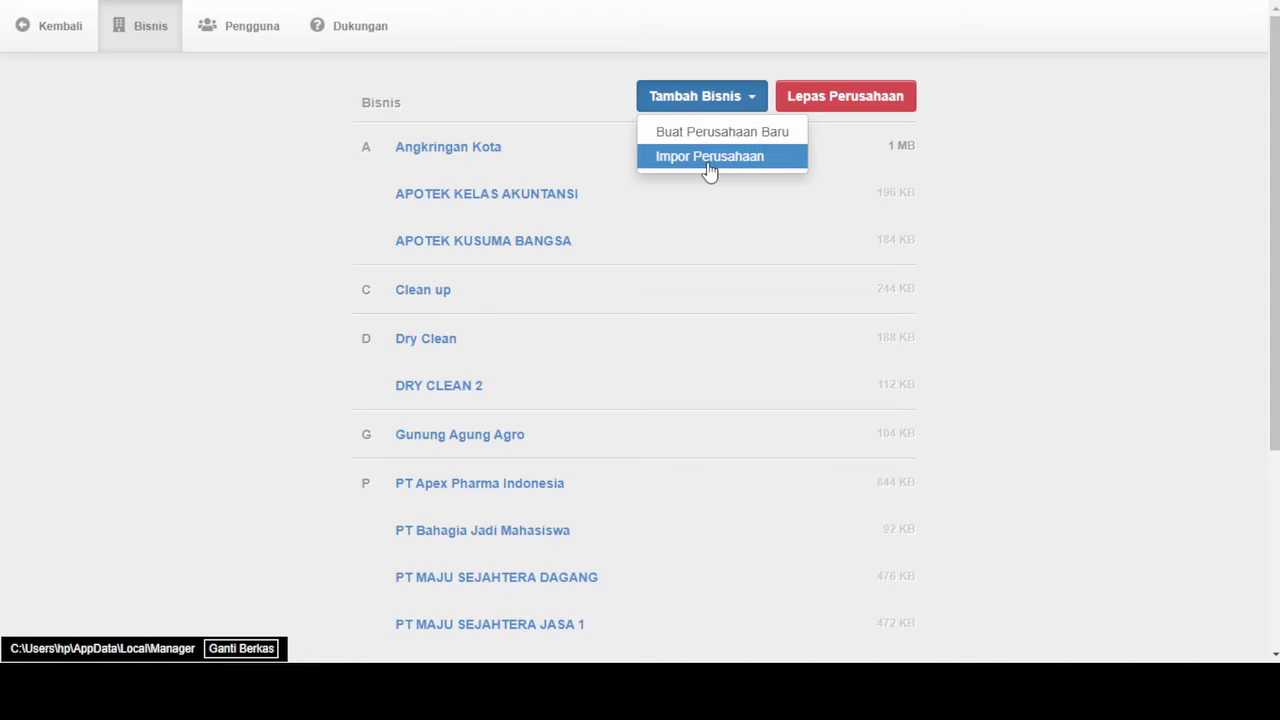
click(716, 136)
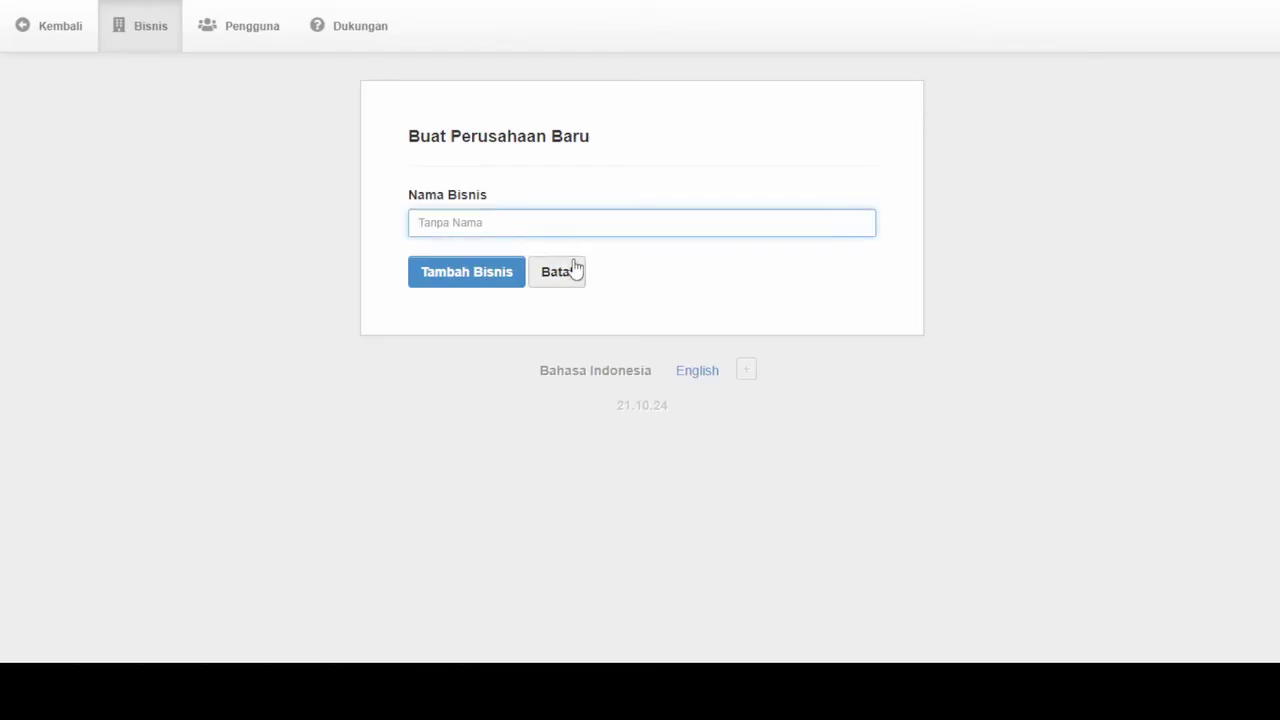
Add a new business named 'PT. Distributor Obat'
text(PT)
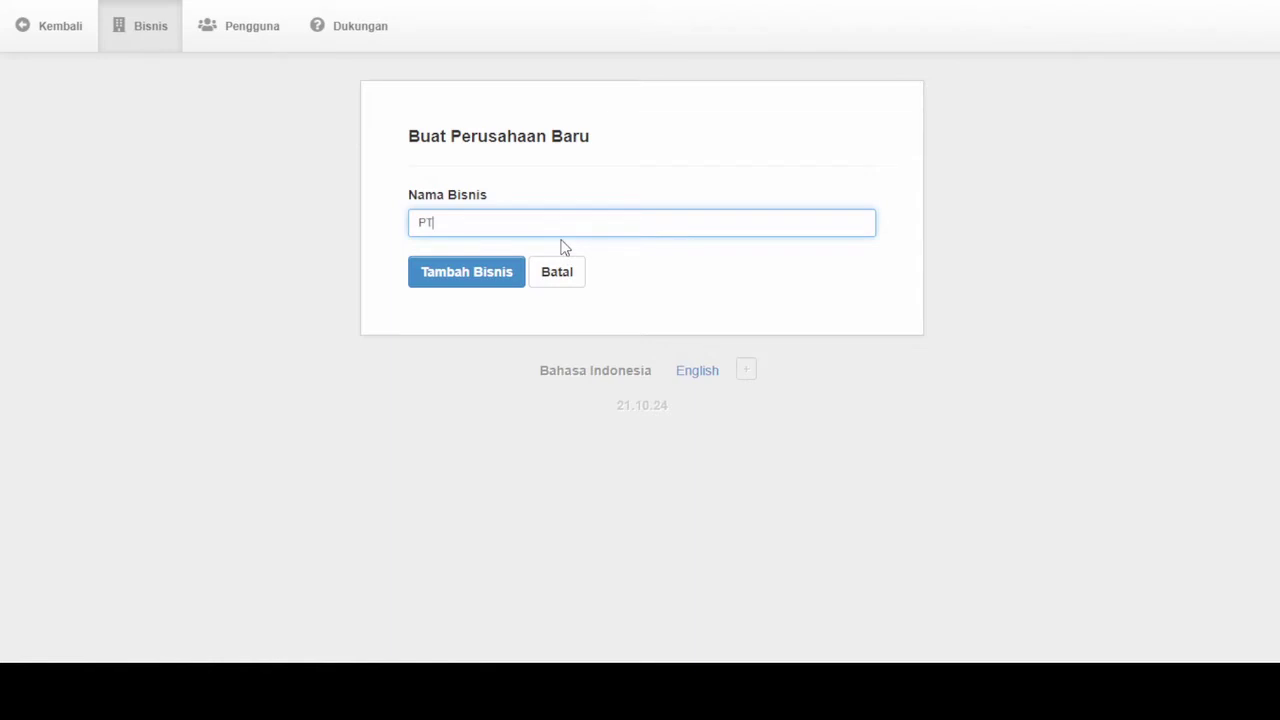
text(. Distributor Obat)
click(494, 285)
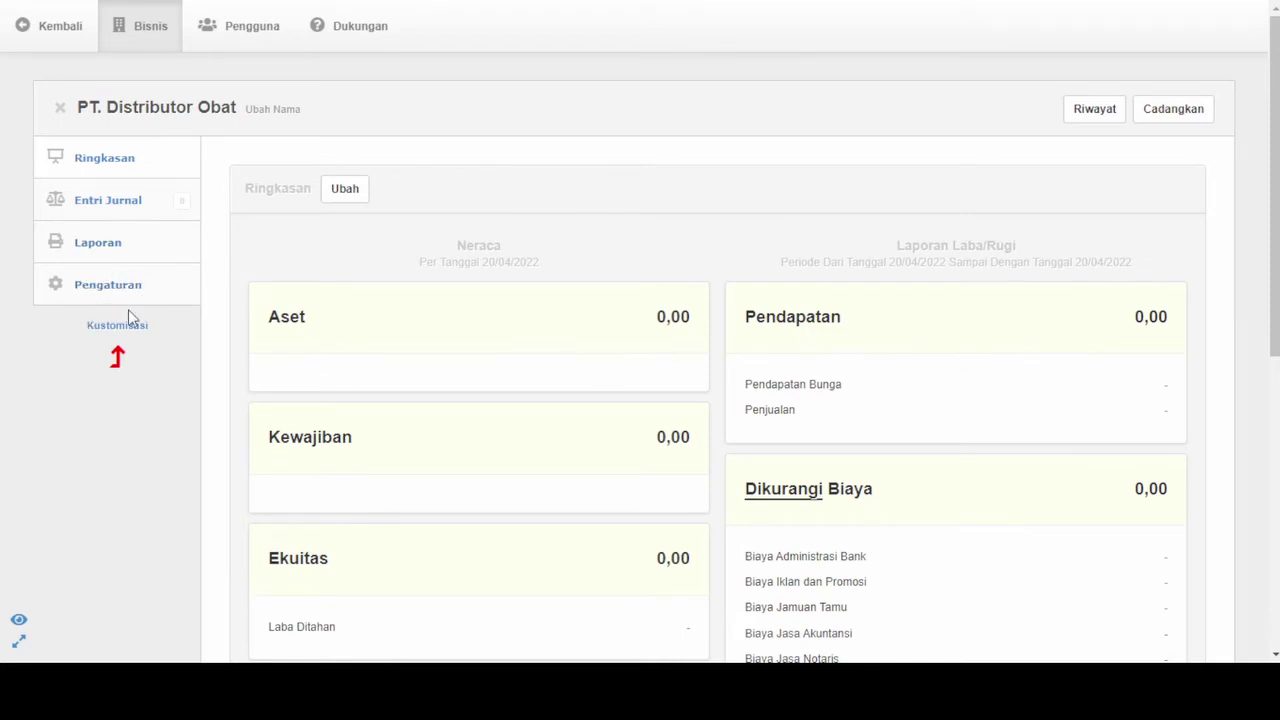
In Detil Perusahaan, save the name 'PT. Distributor Obat' and the company's street address
click(104, 288)
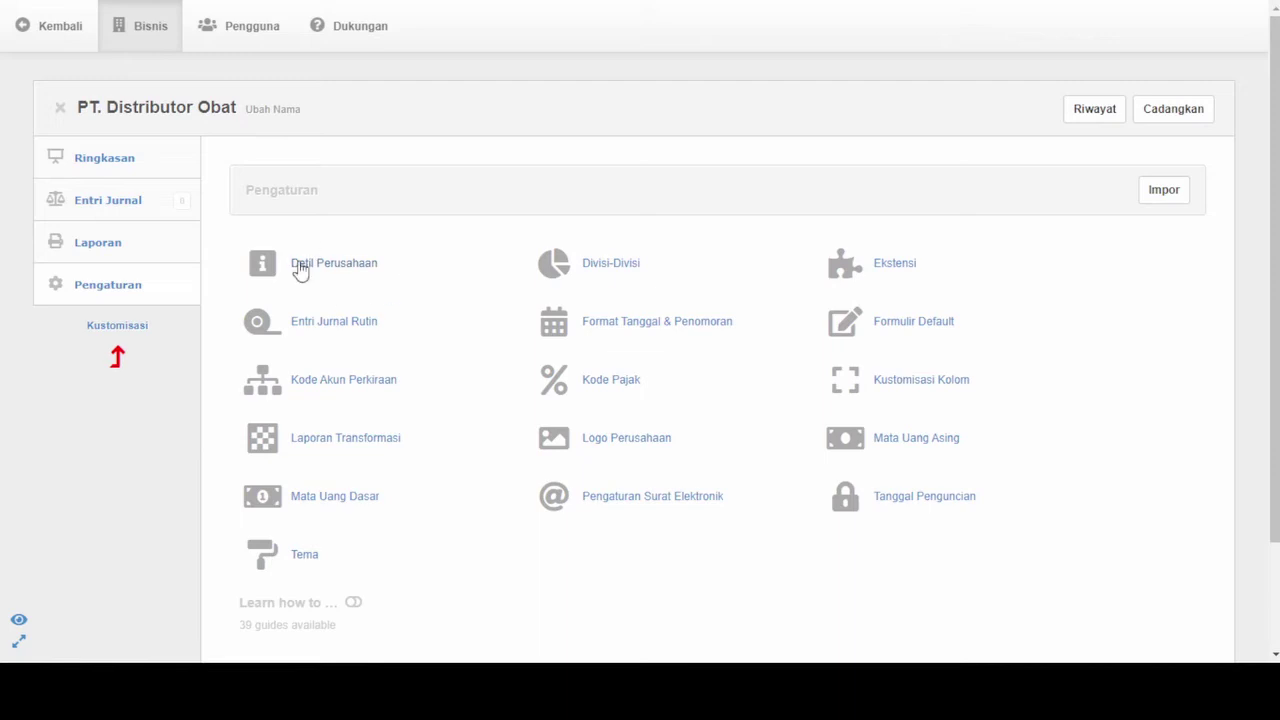
click(334, 264)
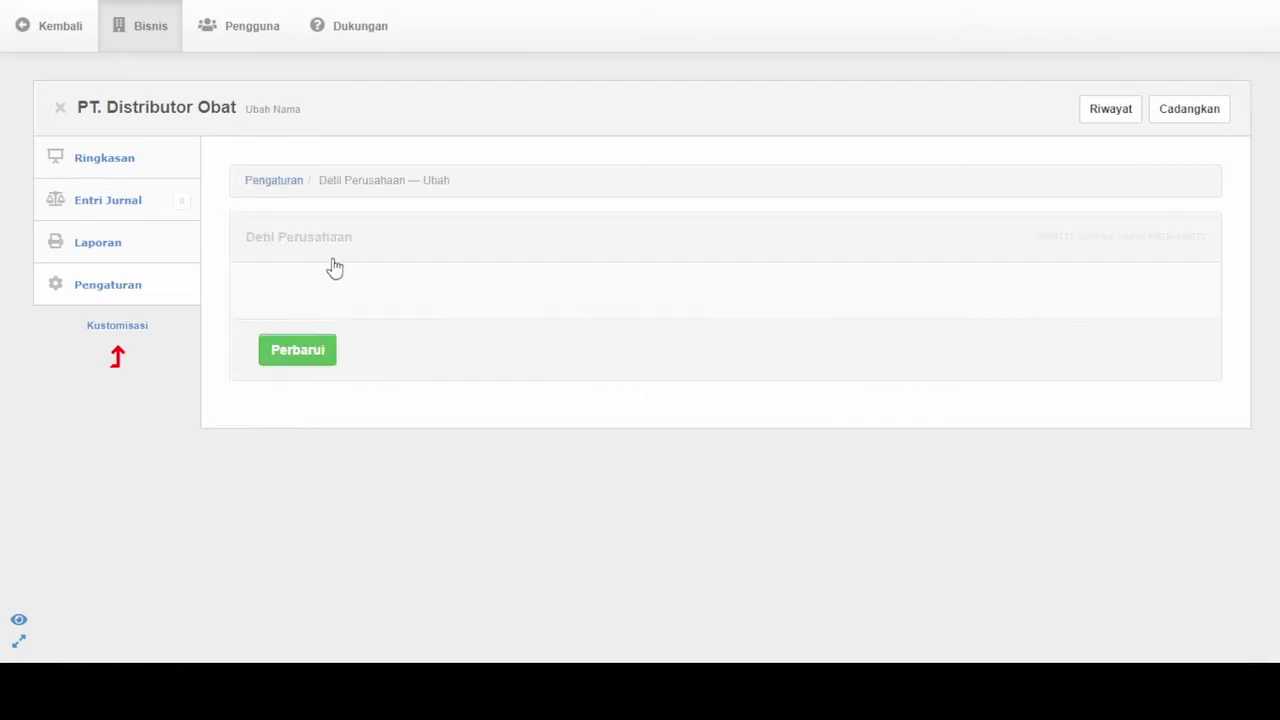
click(329, 331)
text(PT. D)
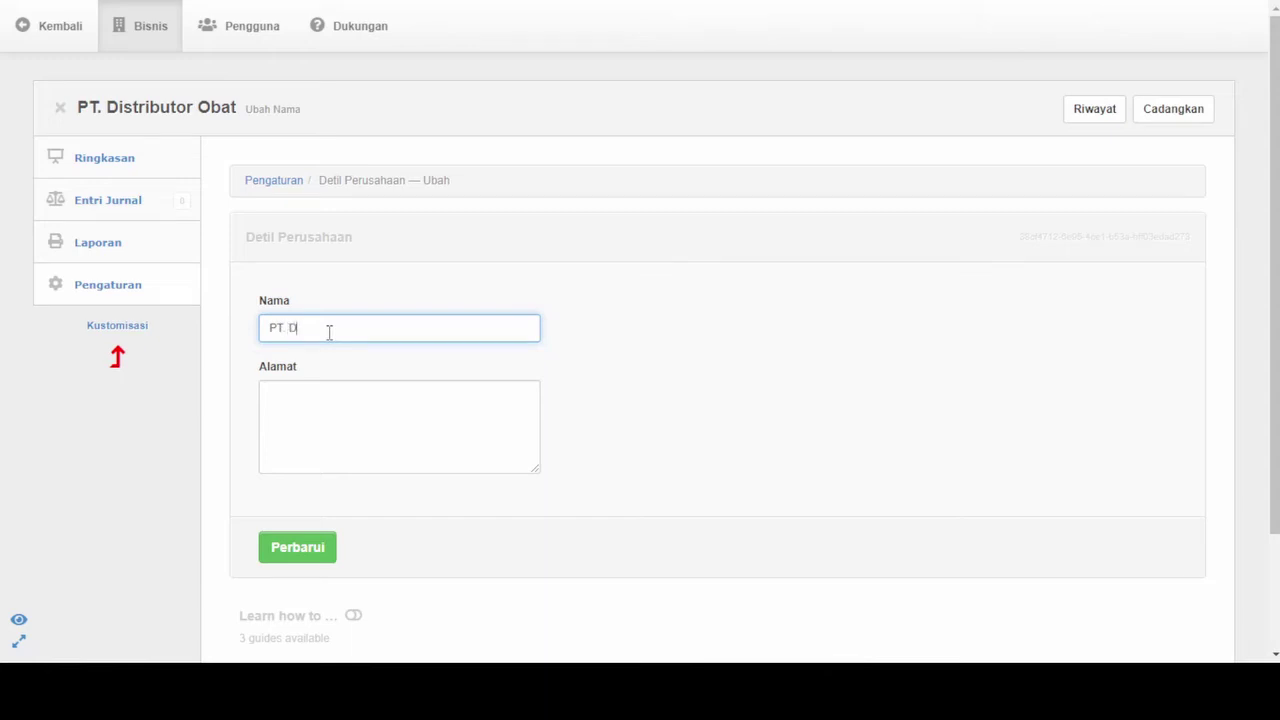
text(istributor Obat)
click(364, 409)
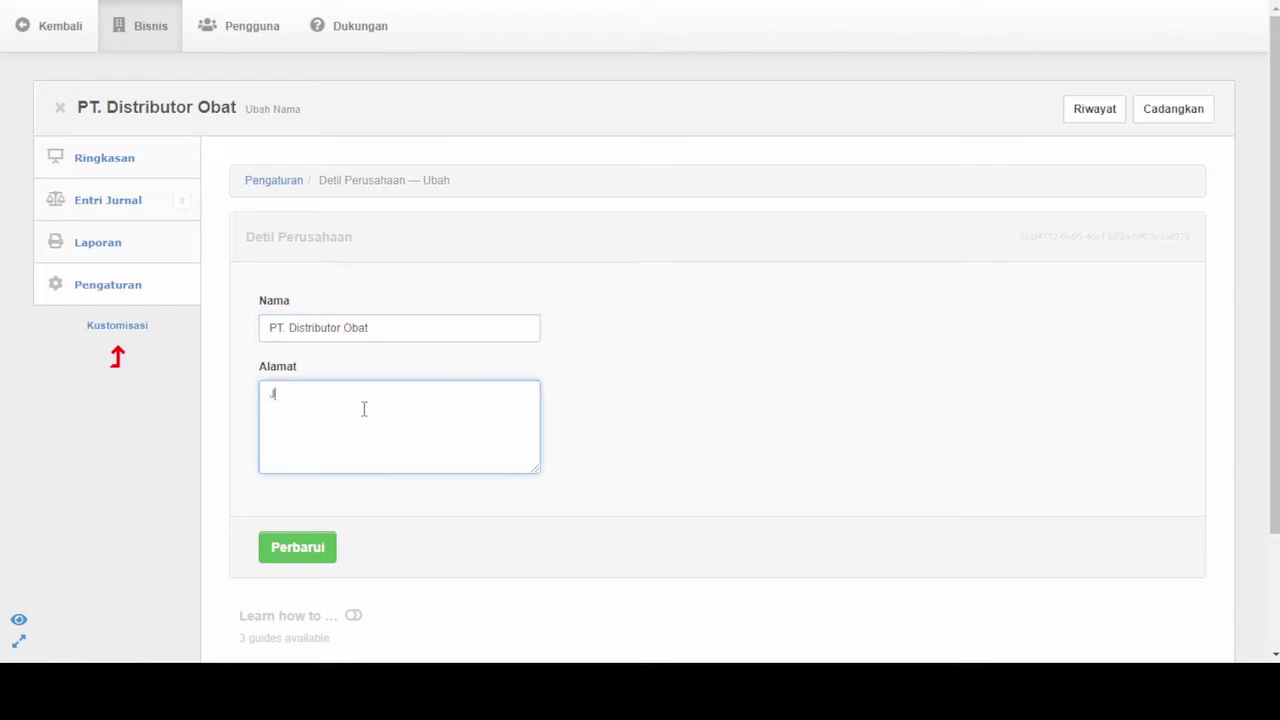
key(Tab)
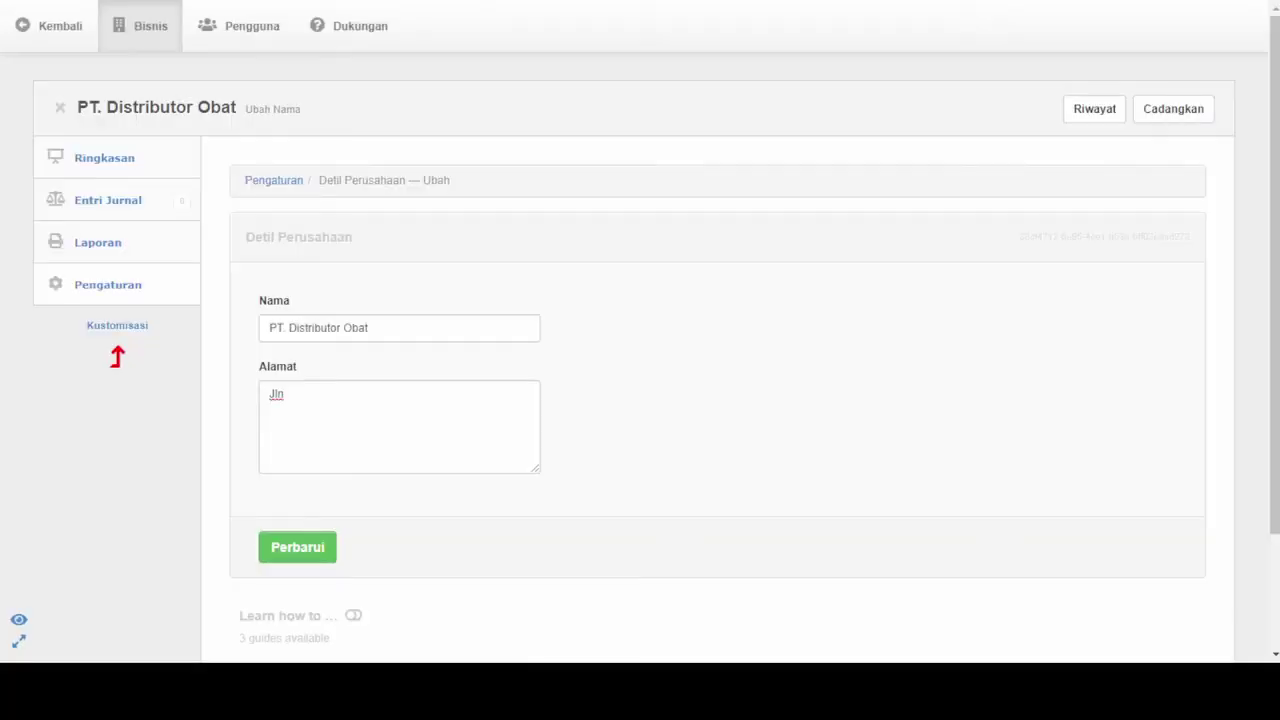
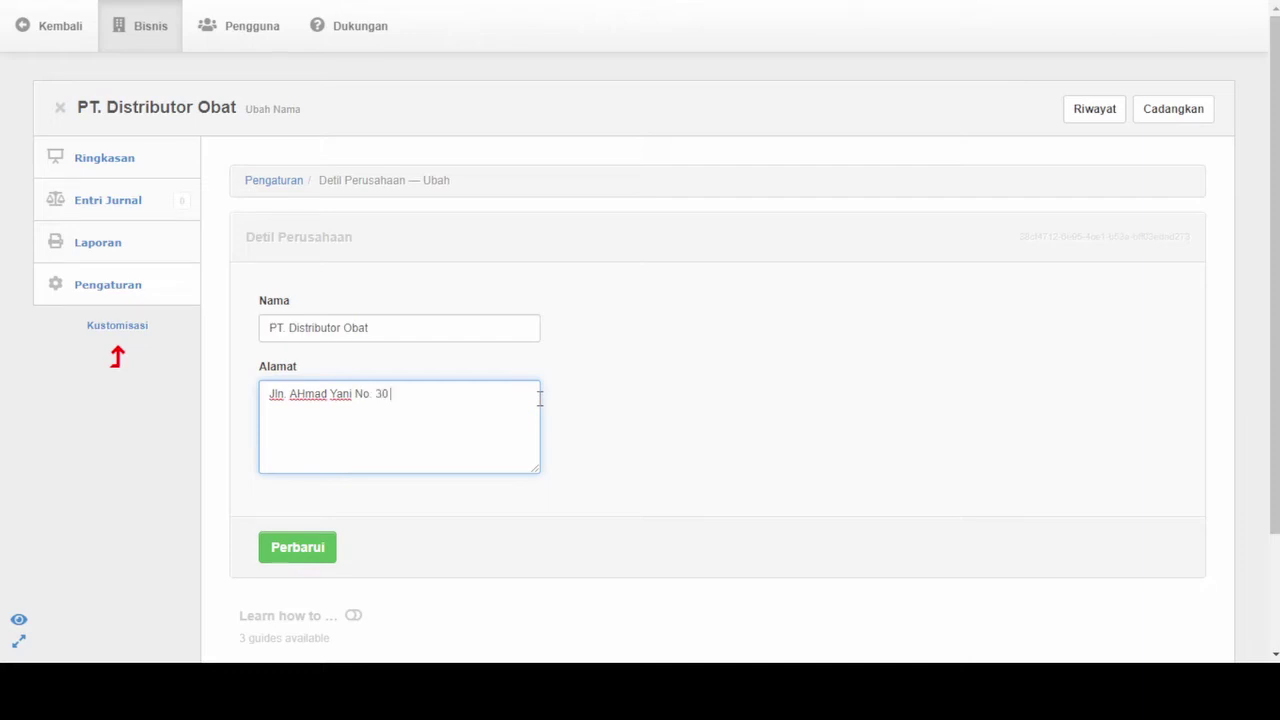
click(298, 549)
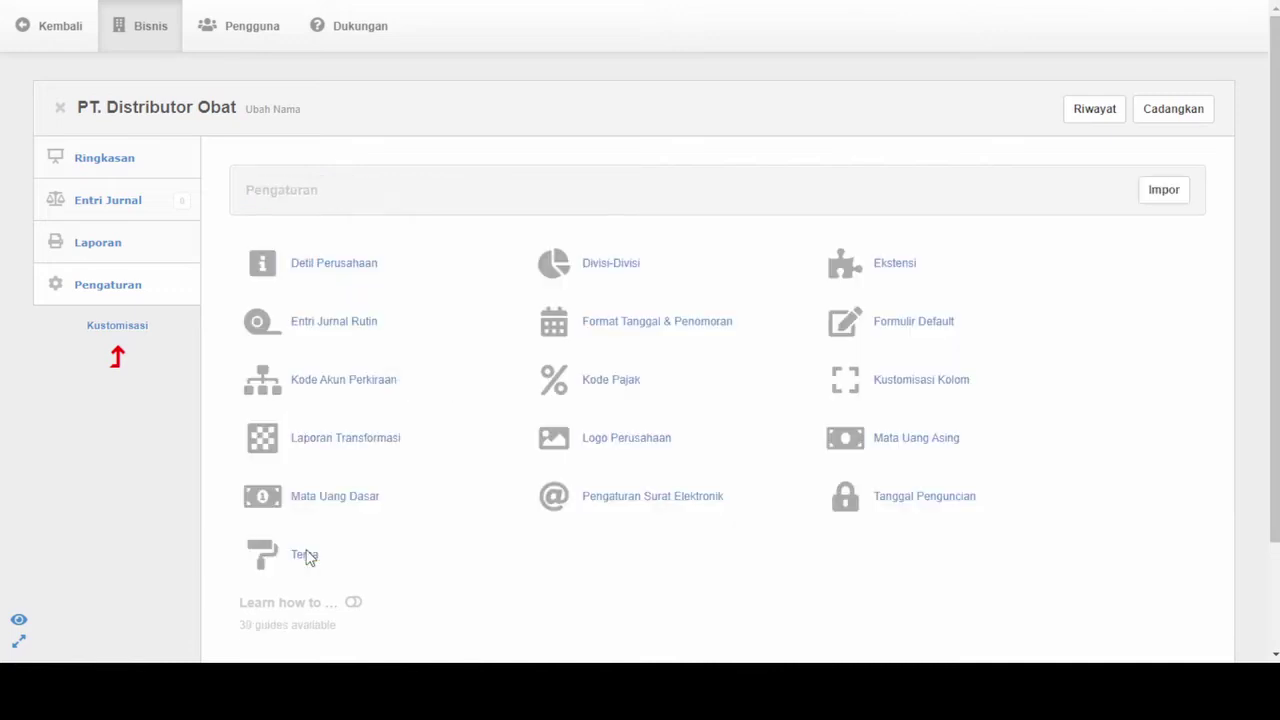
Glance at Entri Jurnal Rutin and Laporan Transformasi, then open Mata Uang Dasar
click(366, 330)
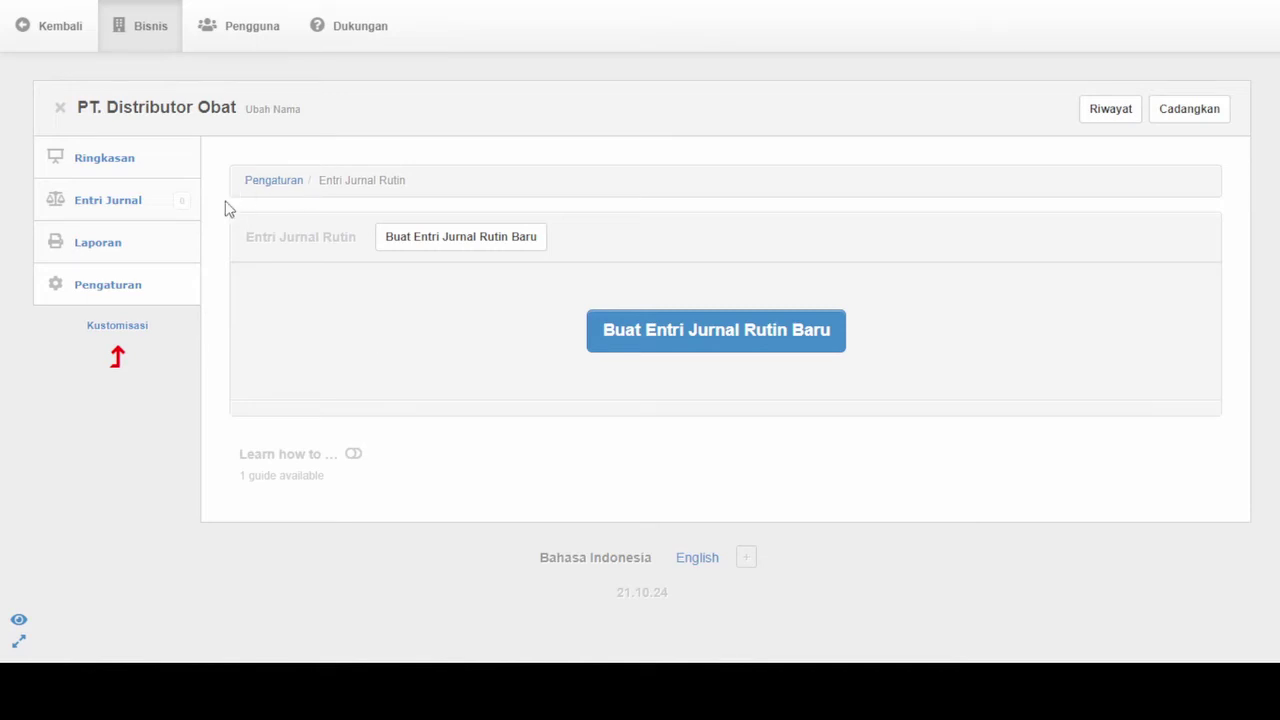
click(25, 28)
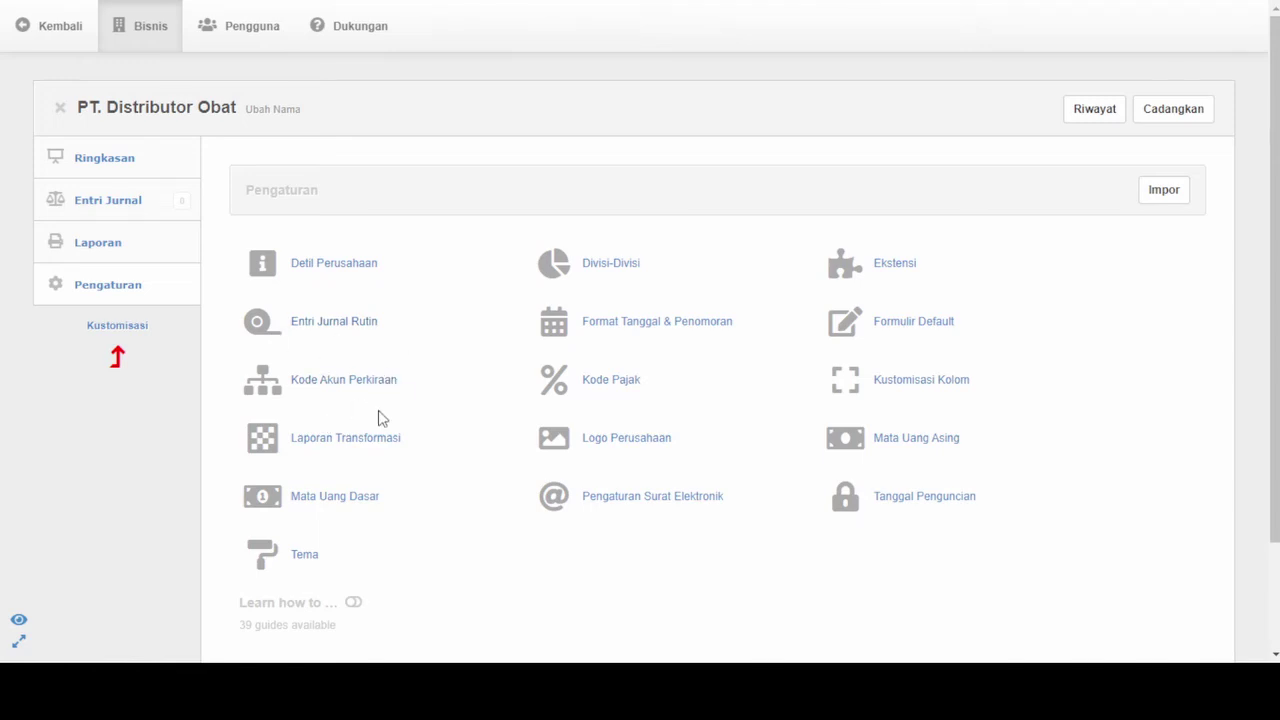
click(373, 447)
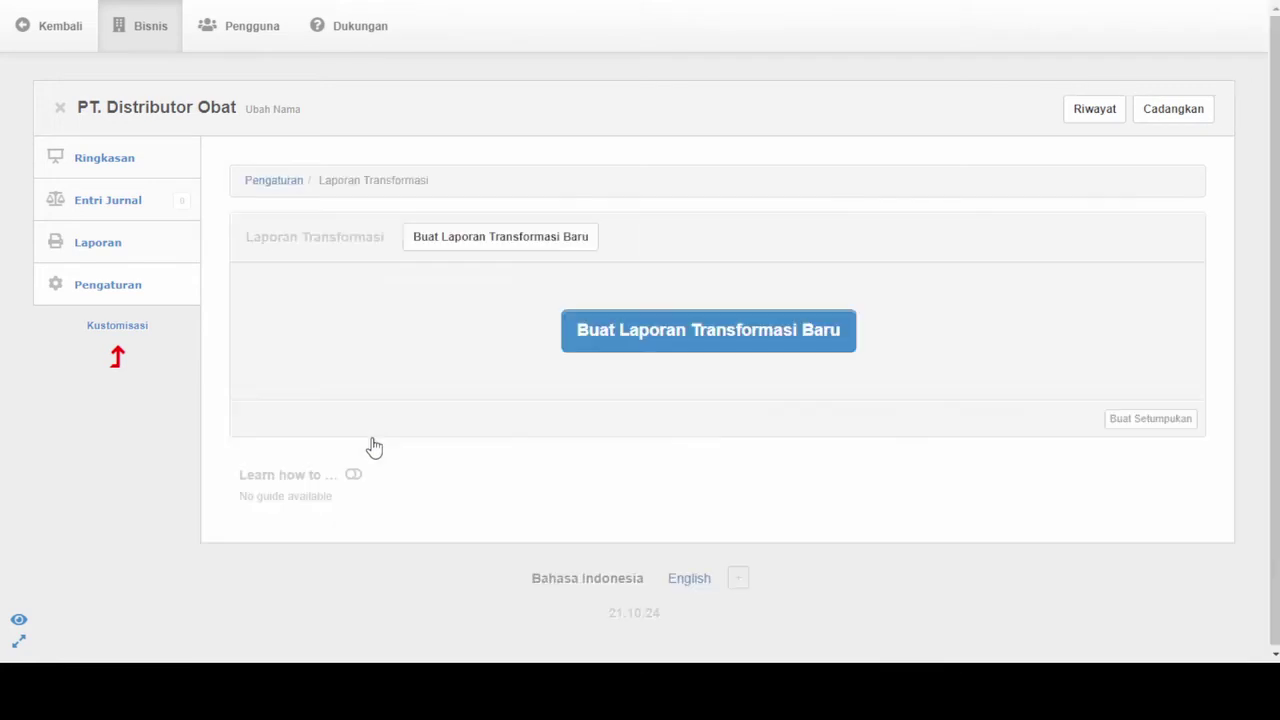
click(24, 26)
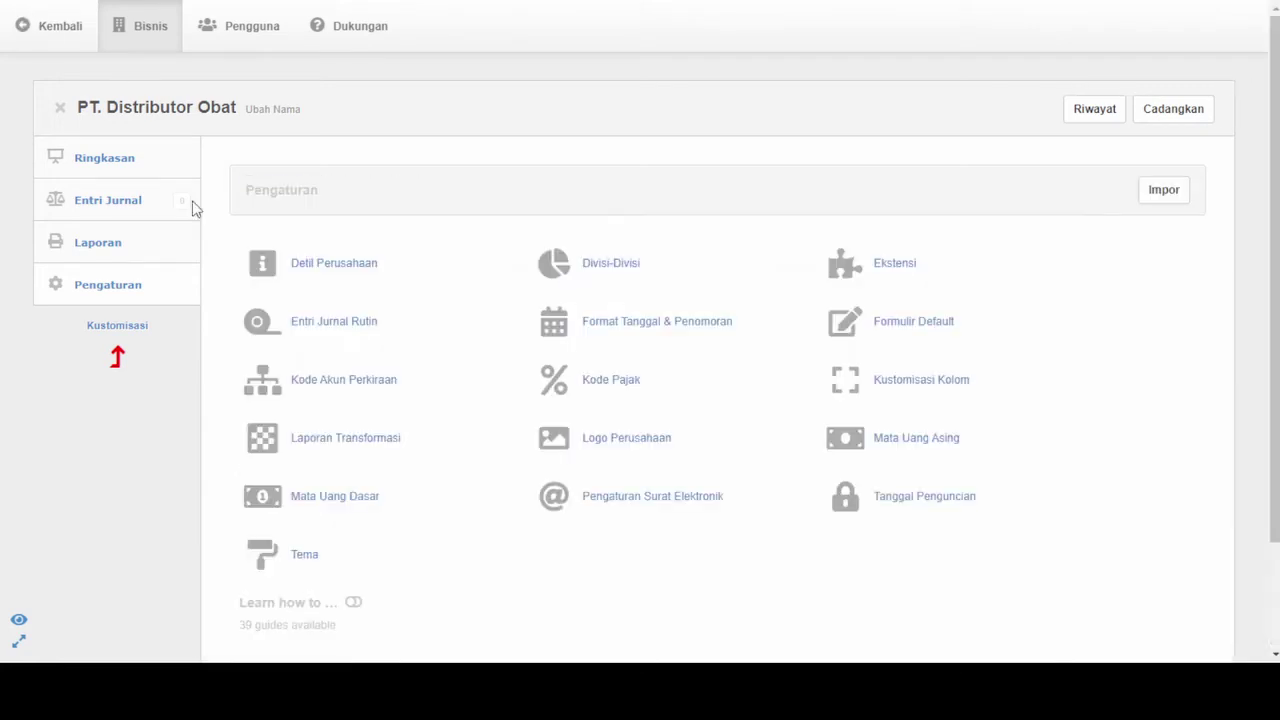
click(266, 506)
Enter base currency code IDR and name Rupiah
click(334, 323)
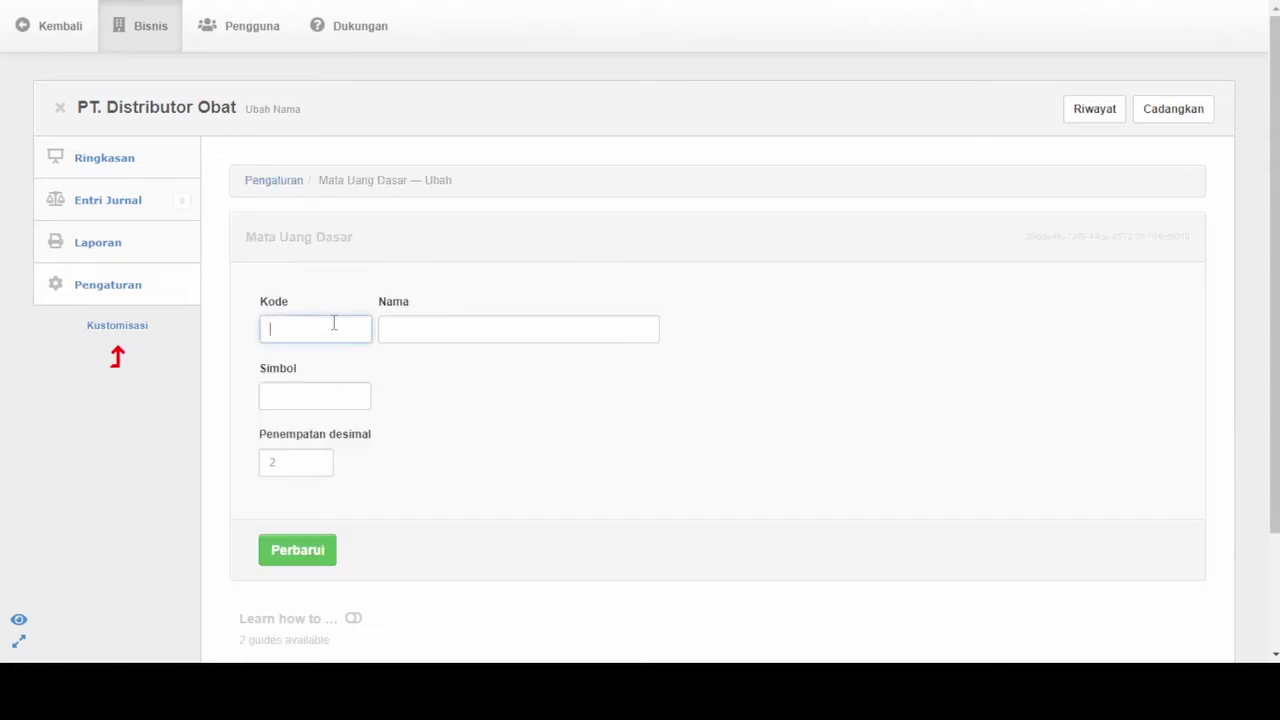
text(idr)
key(BackSpace)
key(BackSpace)
text(IDR)
key(BackSpace)
key(BackSpace)
key(BackSpace)
key(BackSpace)
click(273, 336)
text(IDR)
key(Tab)
text(rUPIAH)
key(BackSpace)
key(BackSpace)
key(BackSpace)
key(BackSpace)
key(BackSpace)
key(BackSpace)
text(Rupiah)
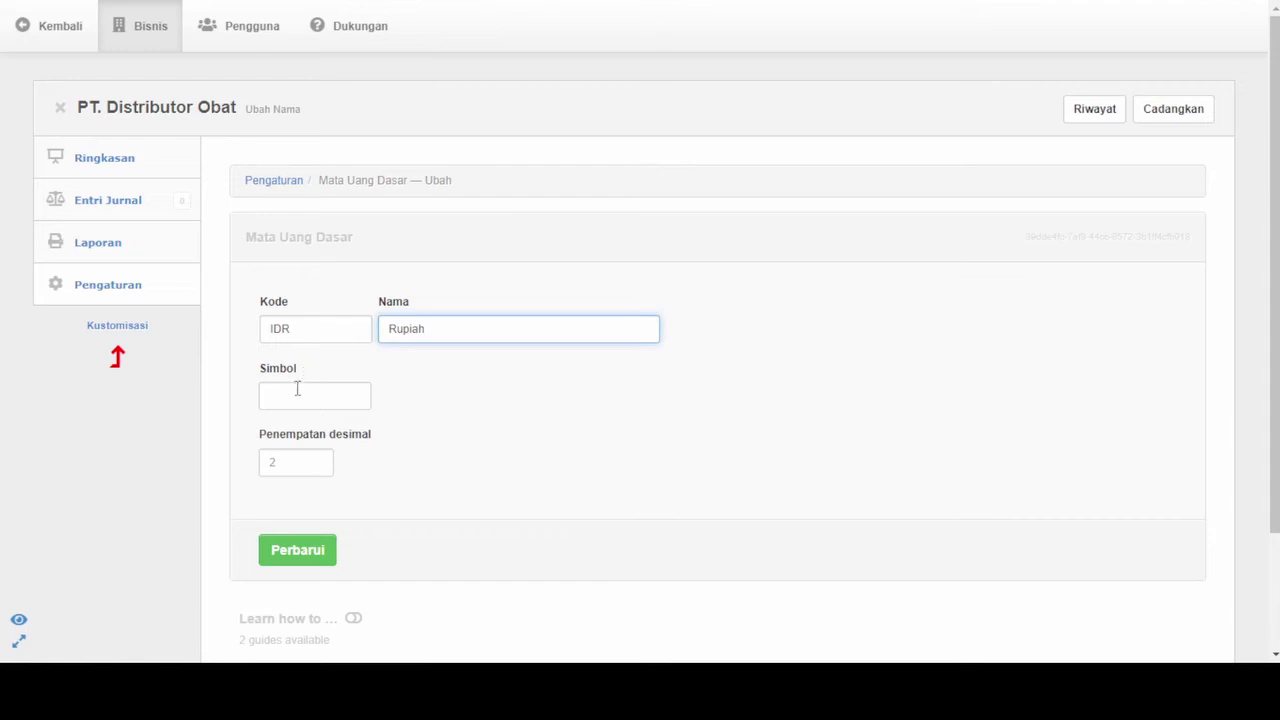
Set symbol Rp and 0 decimal places, and save the base currency
click(285, 399)
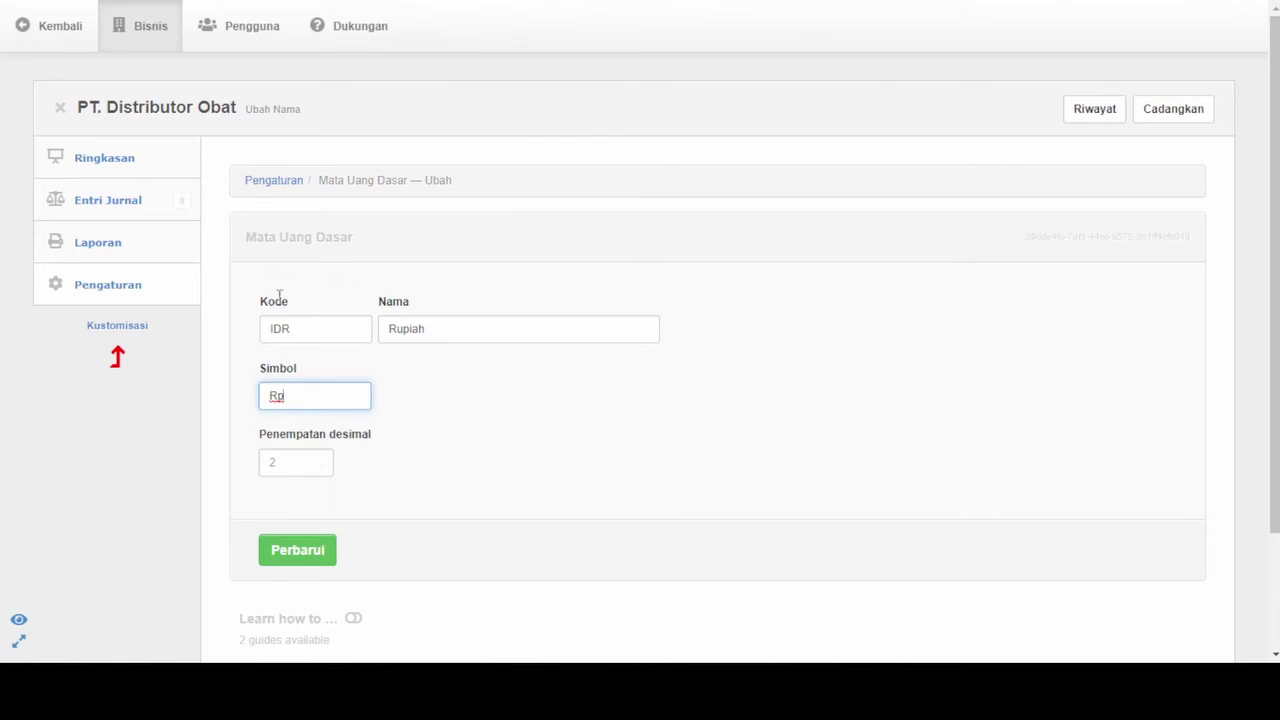
click(298, 466)
text(0)
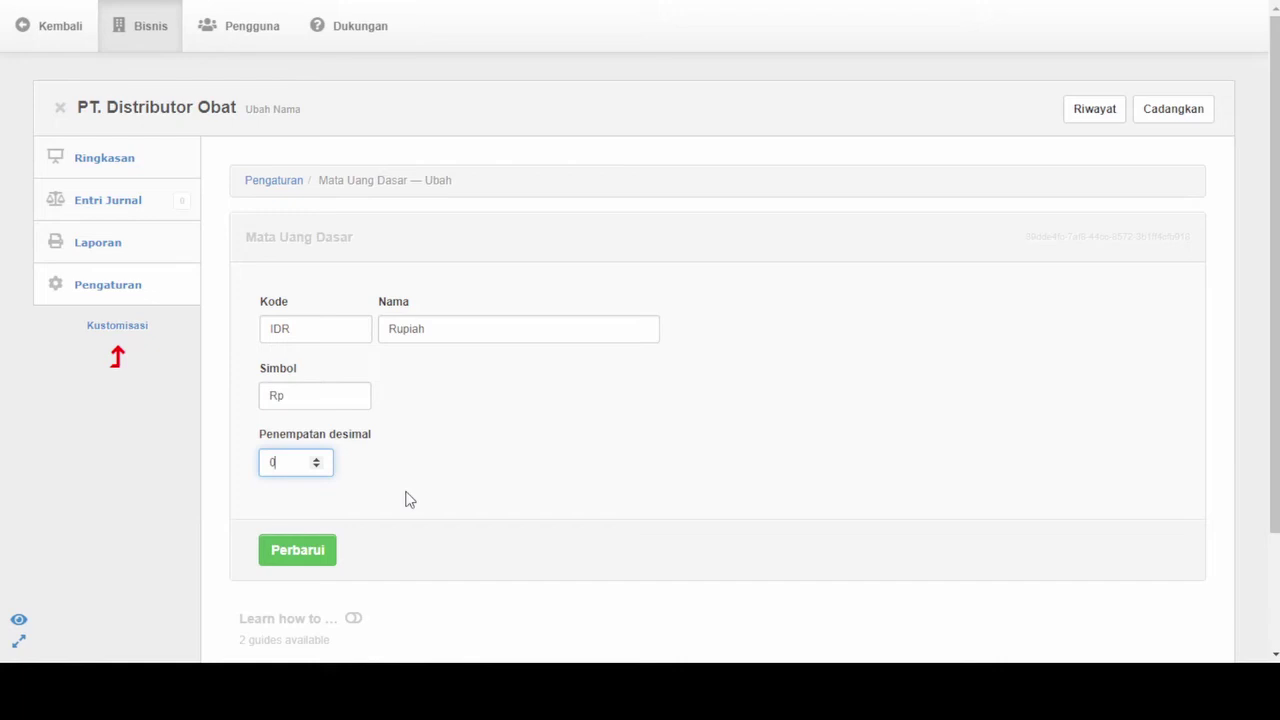
click(313, 560)
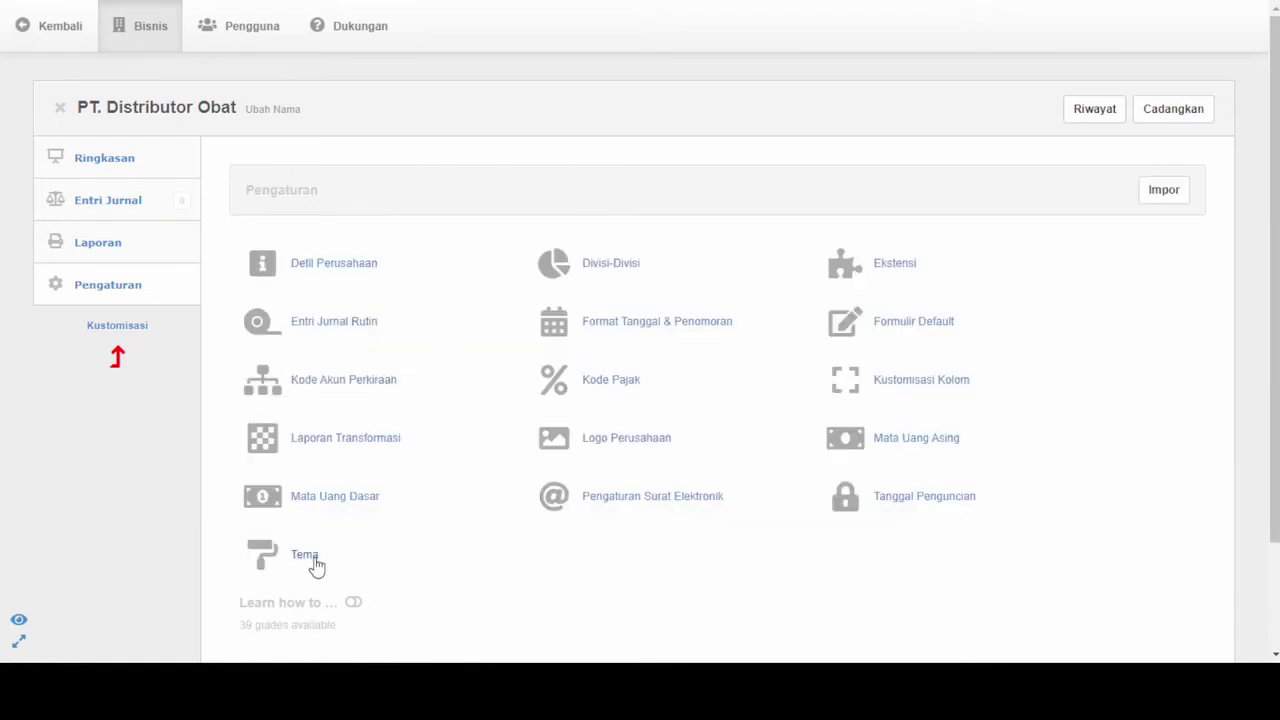
click(314, 562)
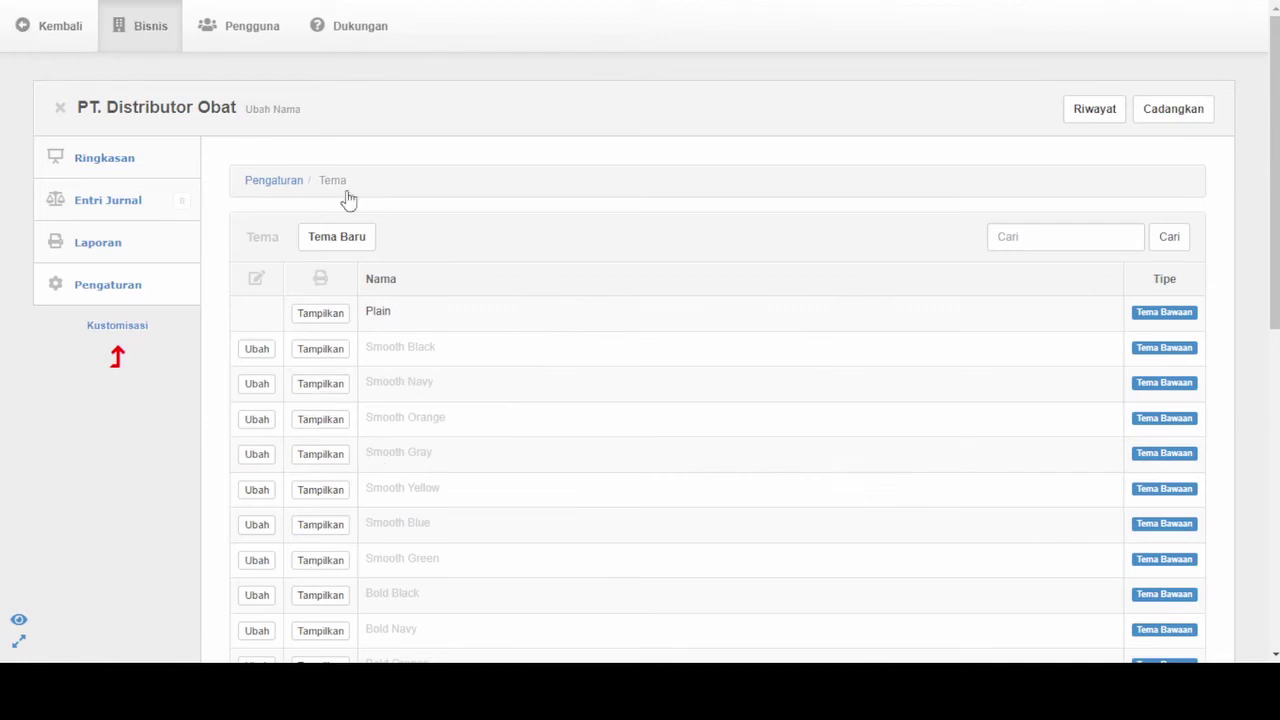
Save formats: 31/12/2022 dates, 09:40:07 time, Senin week start, 123.456.789,00 numbers
click(26, 27)
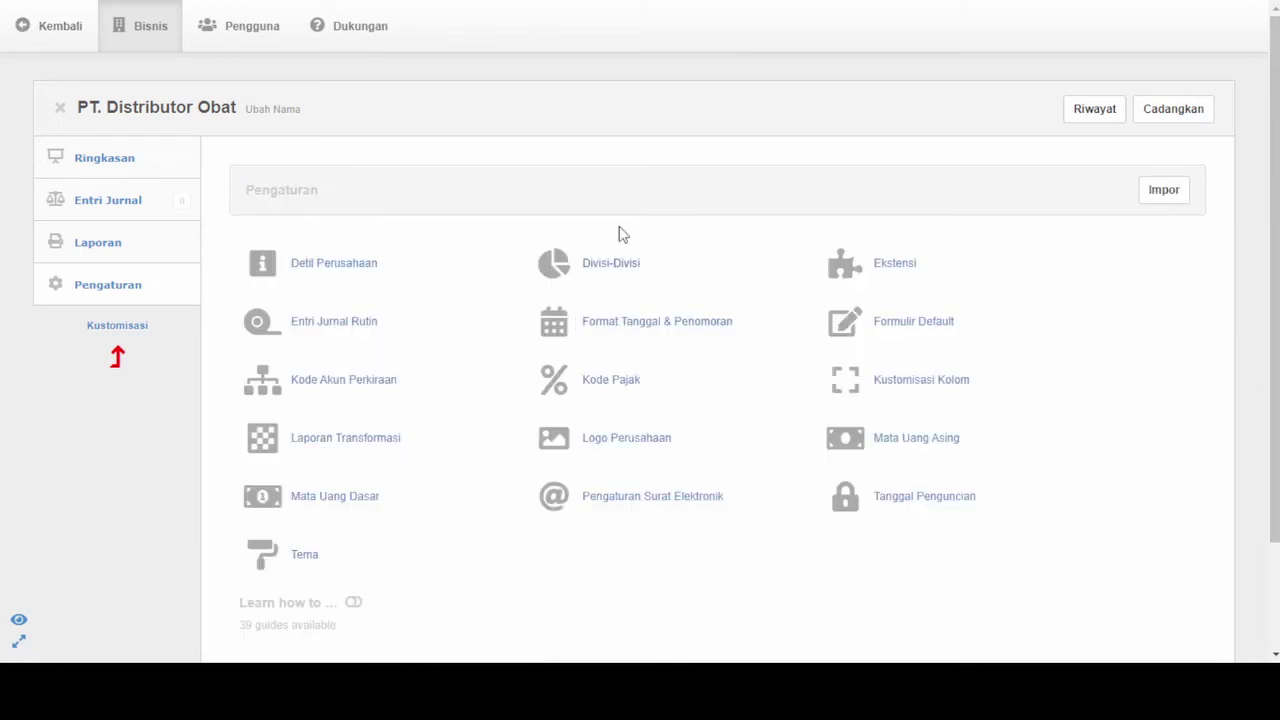
click(624, 331)
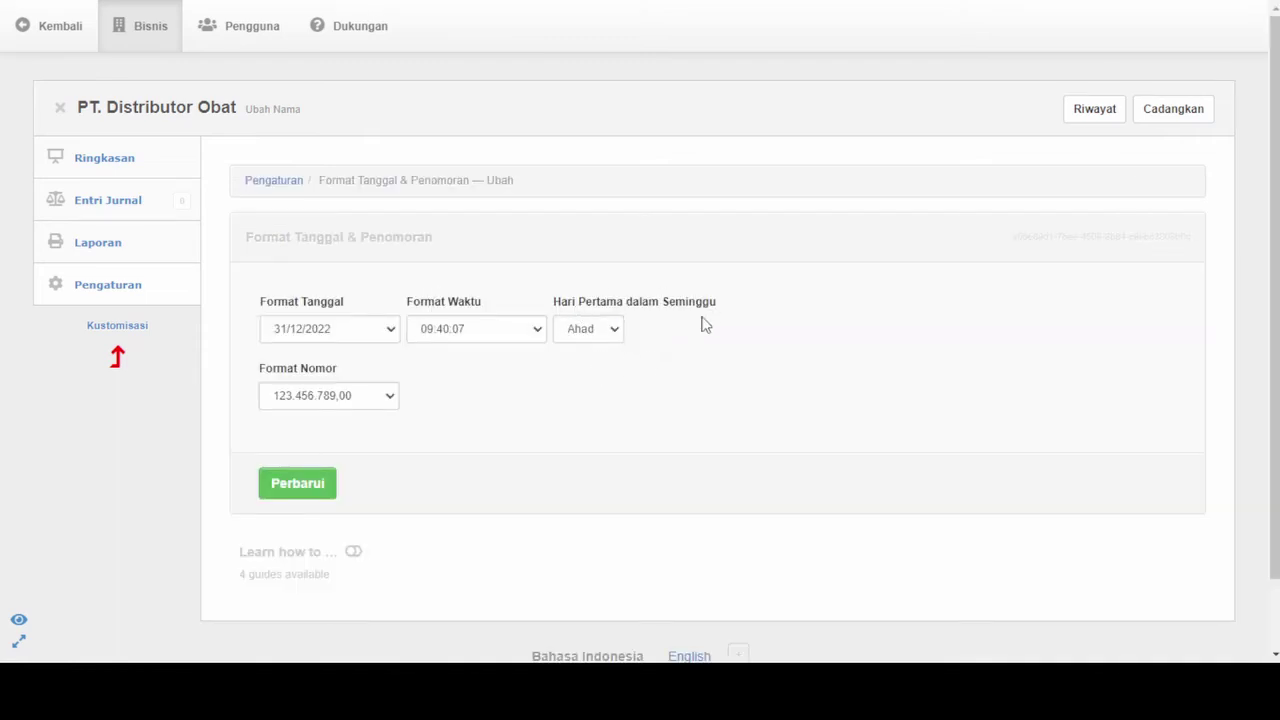
click(587, 332)
key(Down)
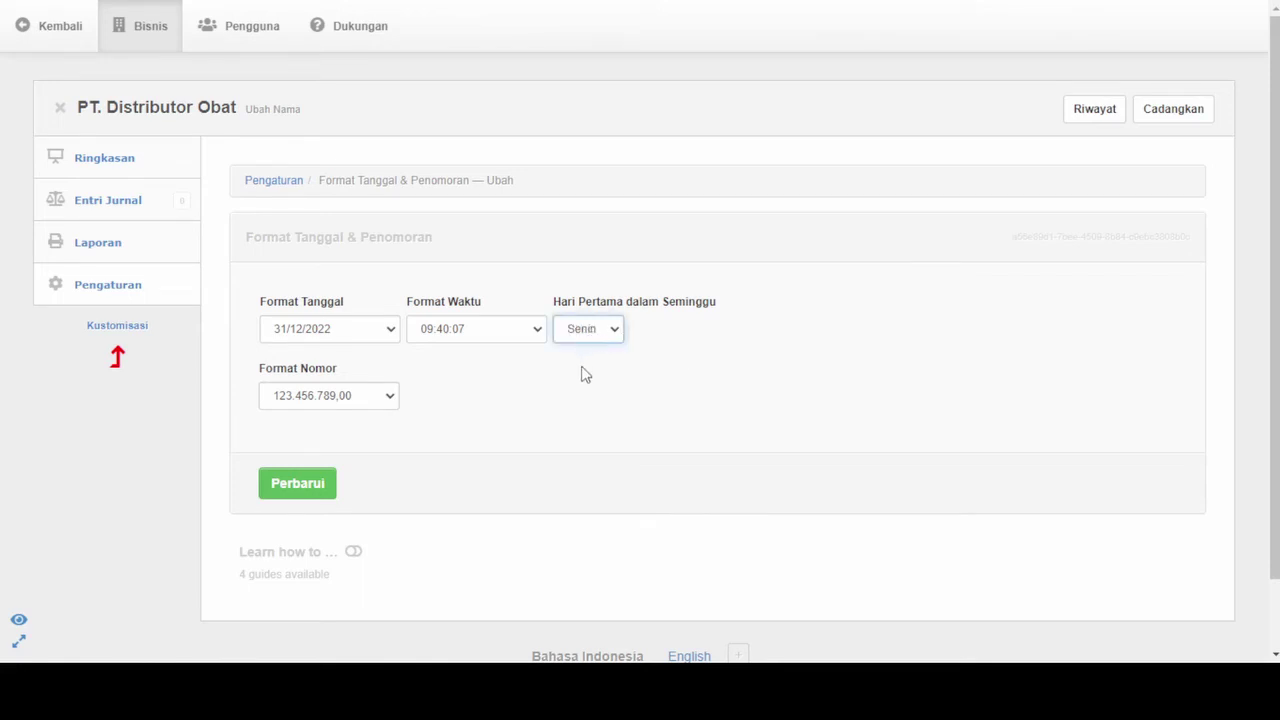
click(520, 342)
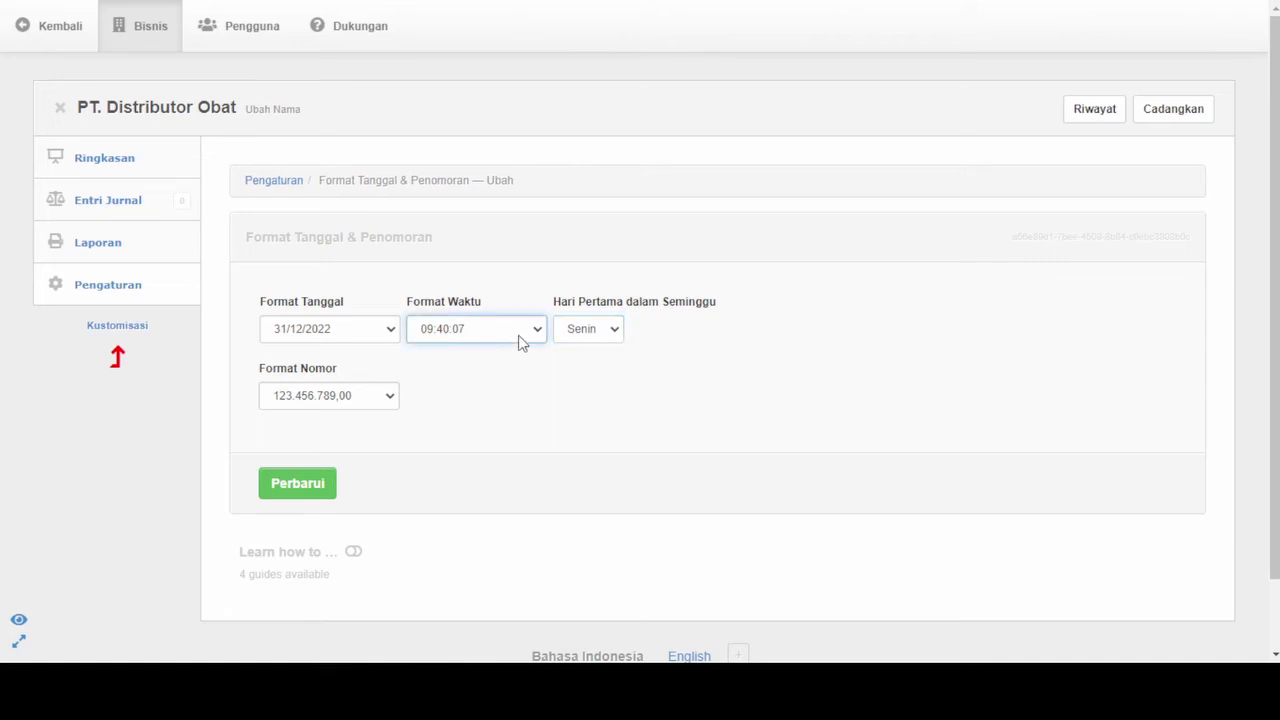
click(367, 397)
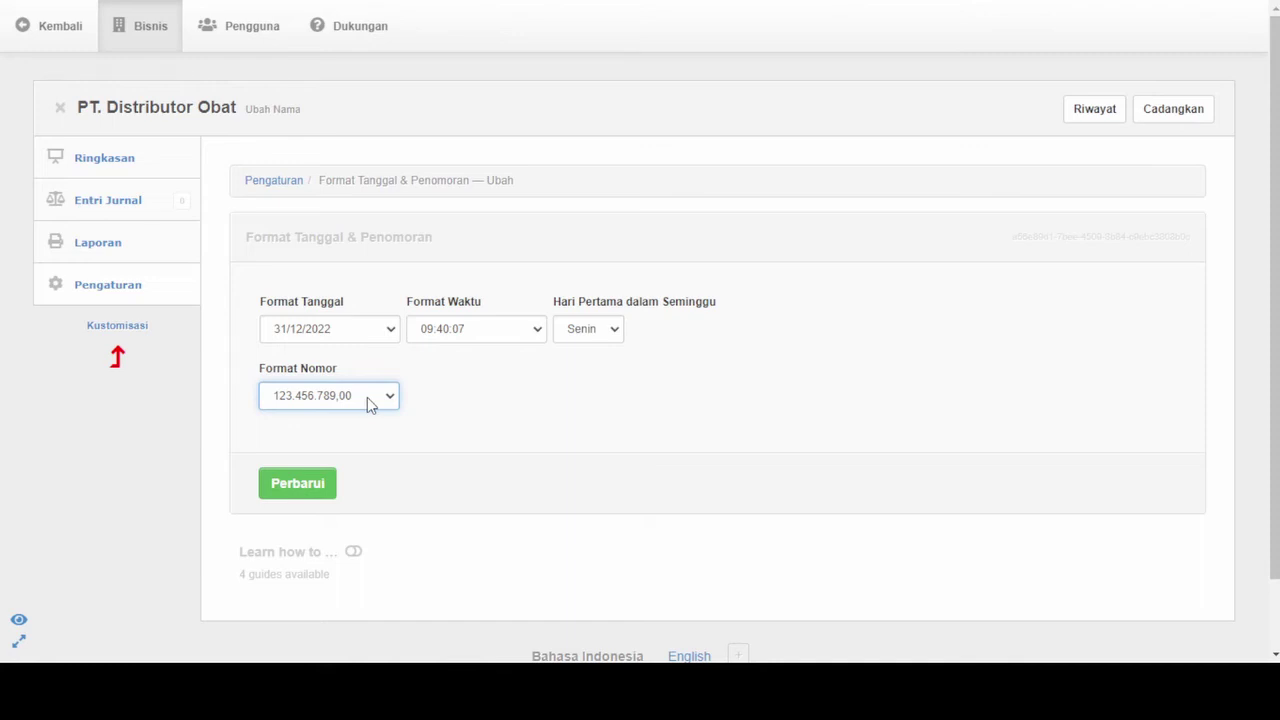
click(483, 414)
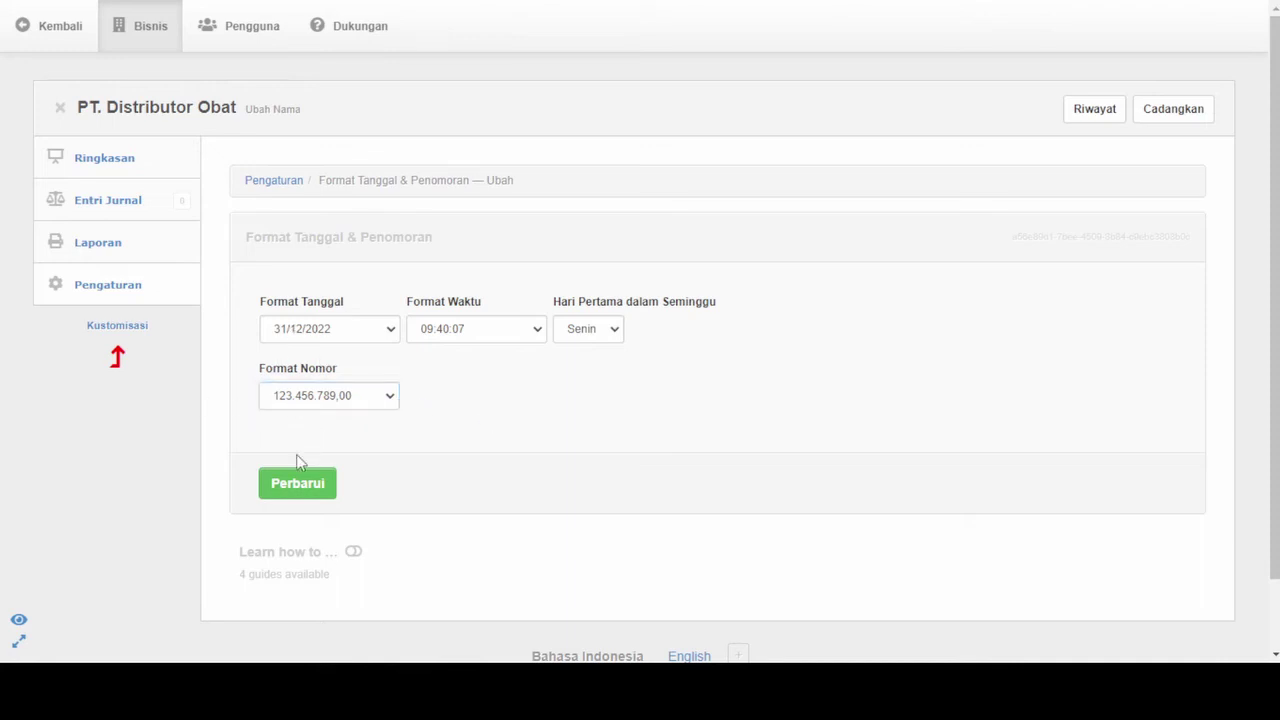
click(295, 488)
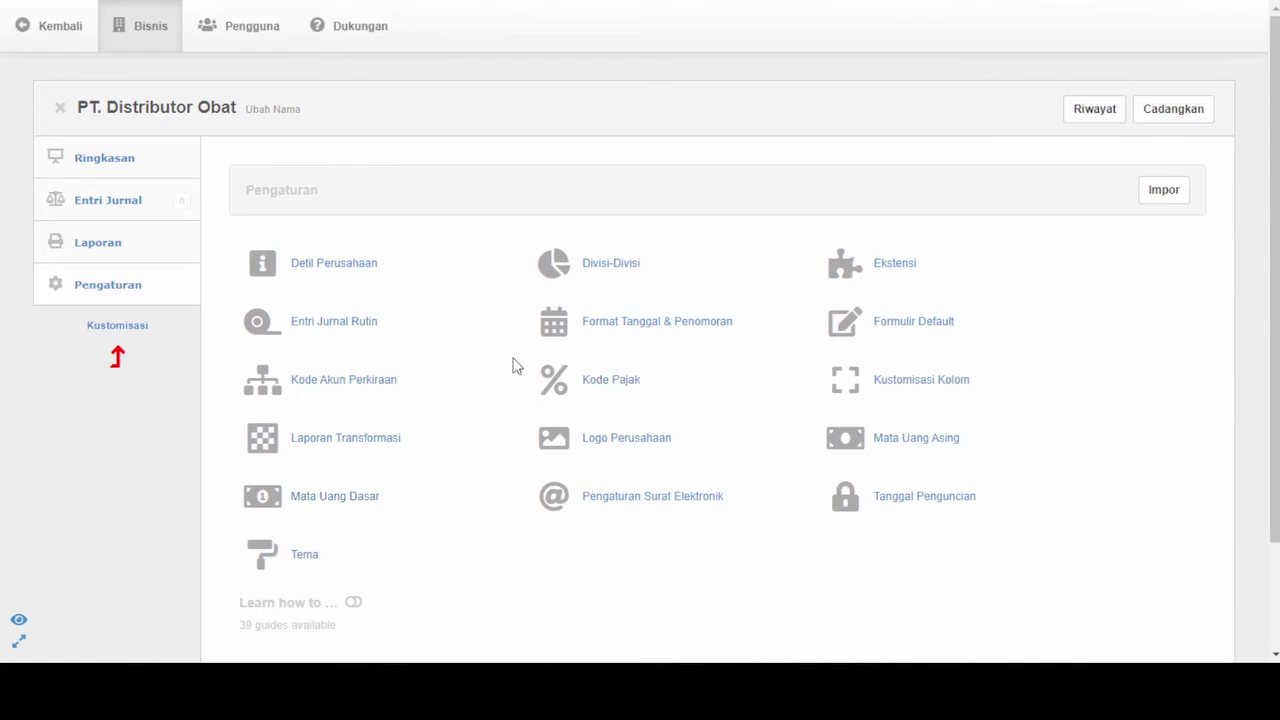
Upload the red logo PNG as the company logo and return to Pengaturan
click(628, 444)
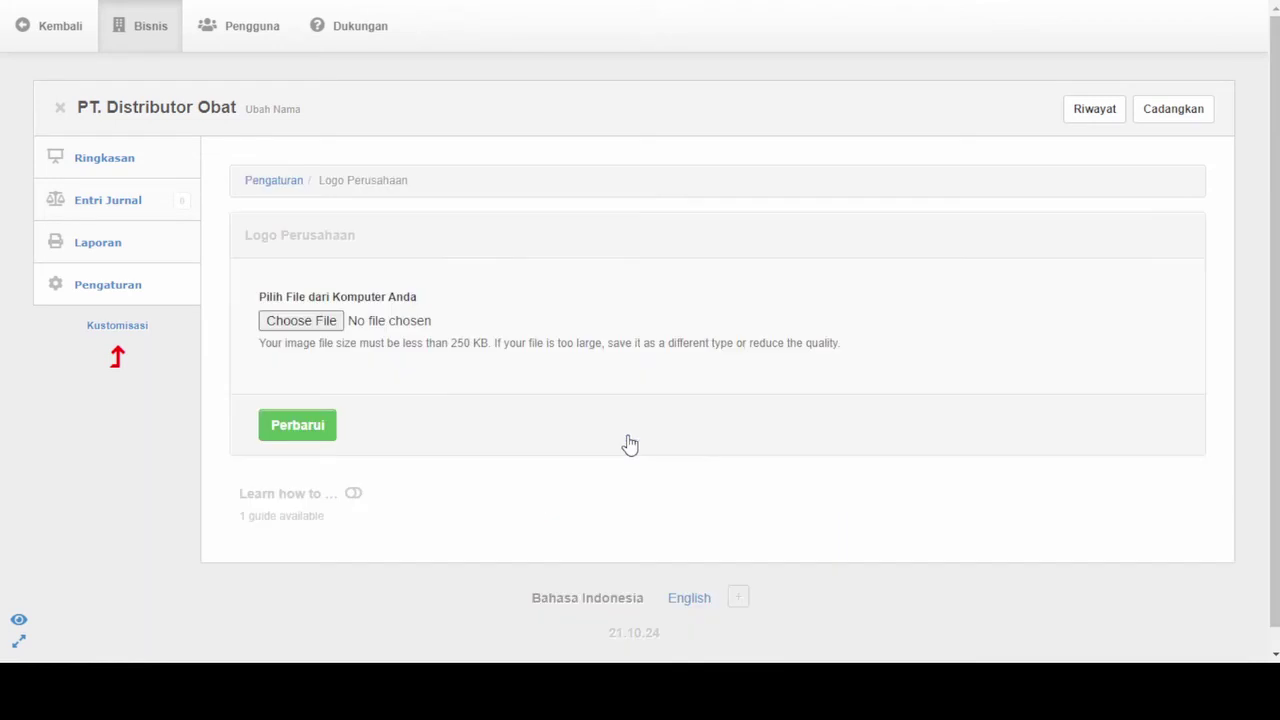
click(298, 322)
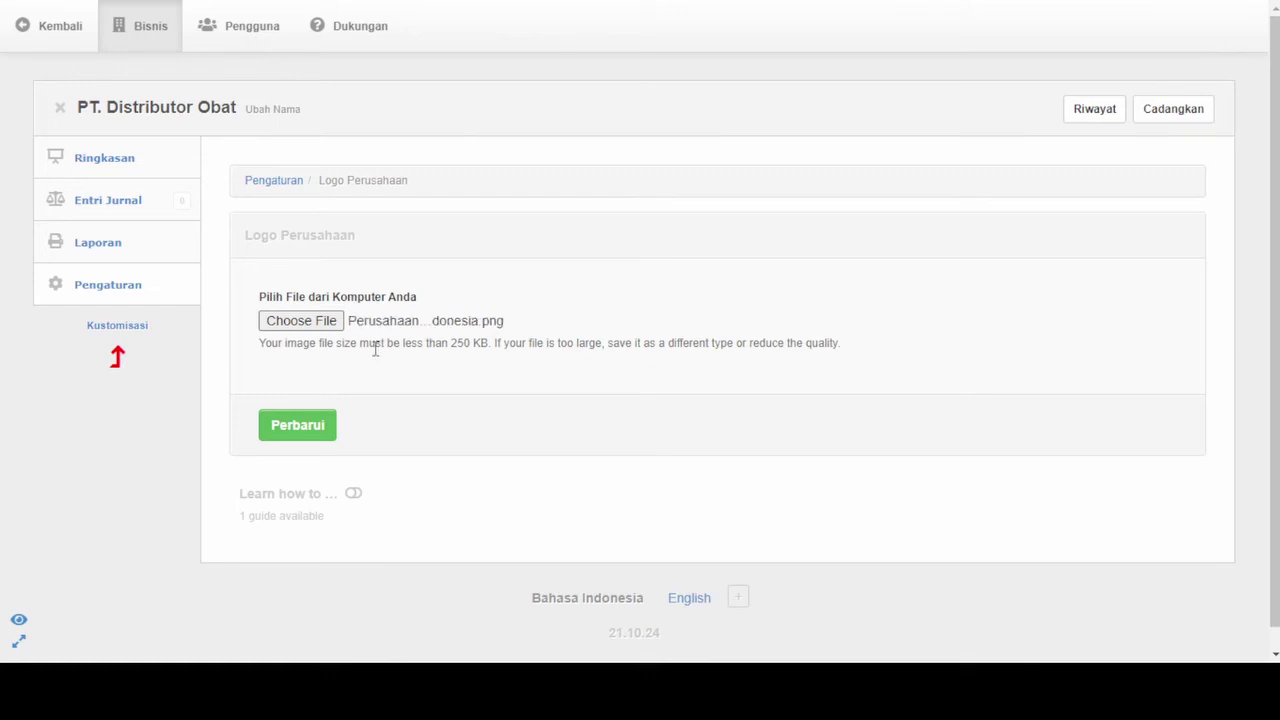
click(309, 428)
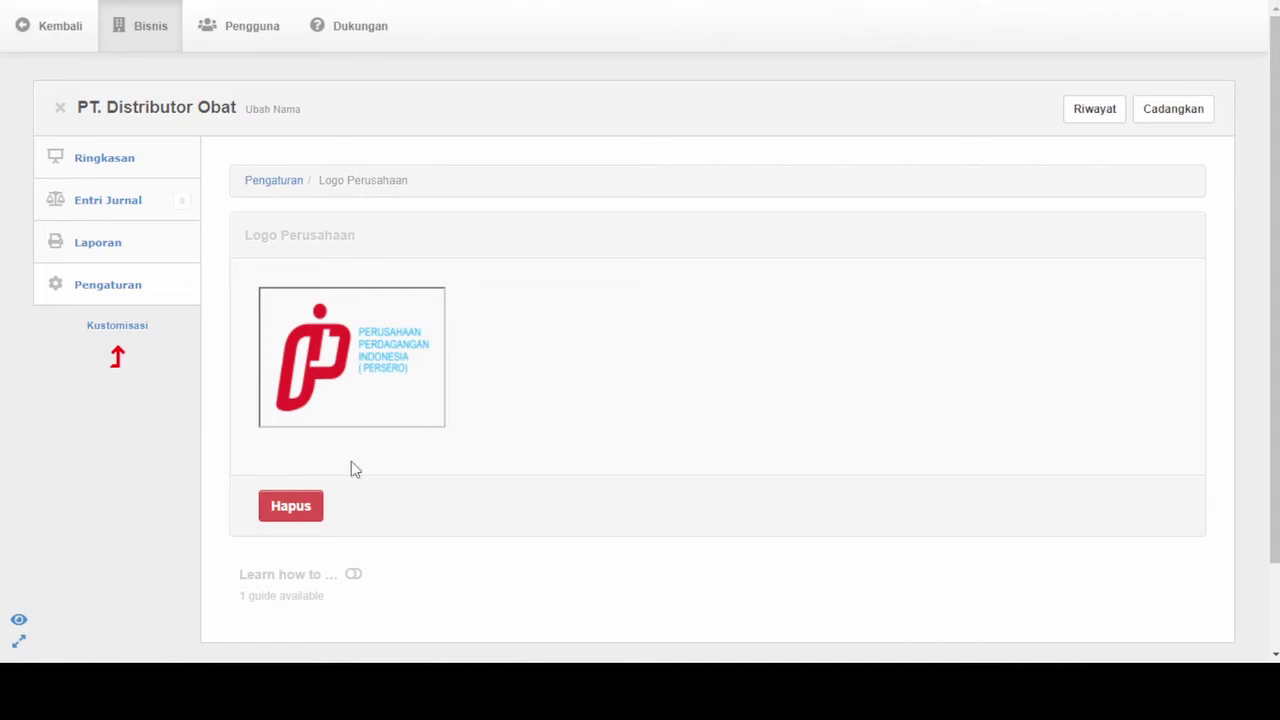
click(97, 290)
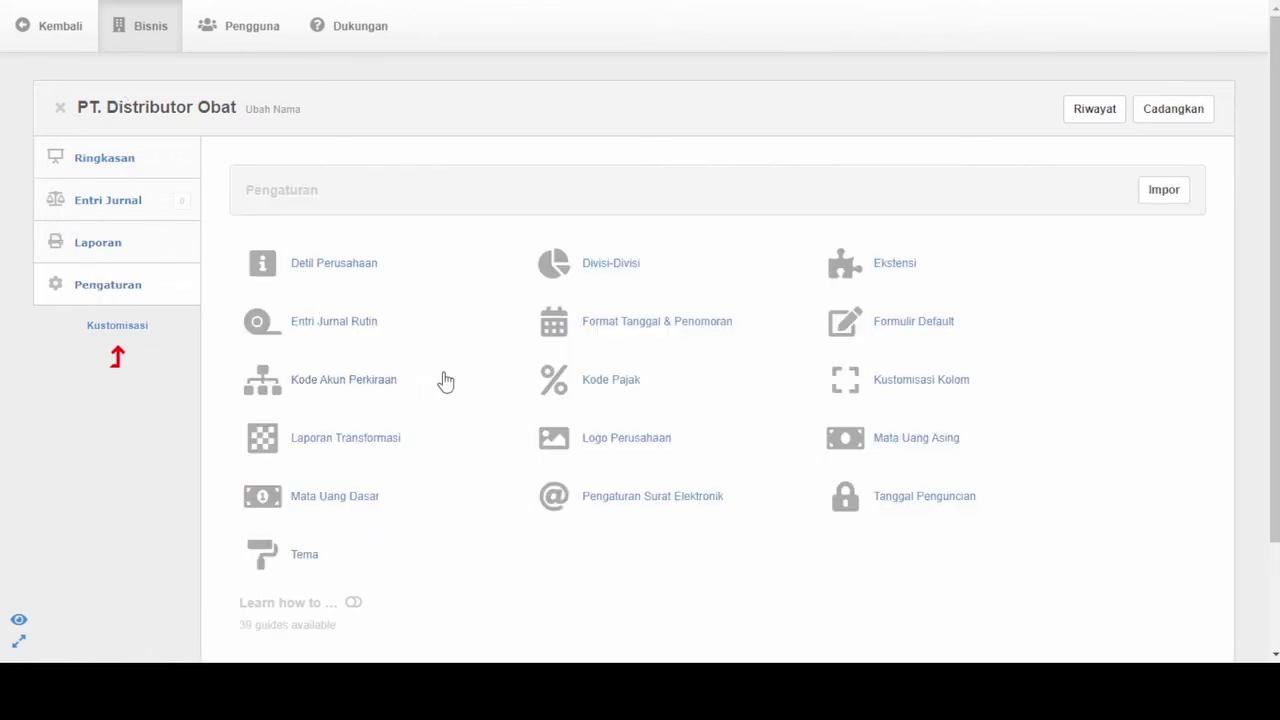
Browse the Surat Elektronik, Ekstensi, Formulir Default and Kustomisasi Kolom pages, returning after each
click(675, 497)
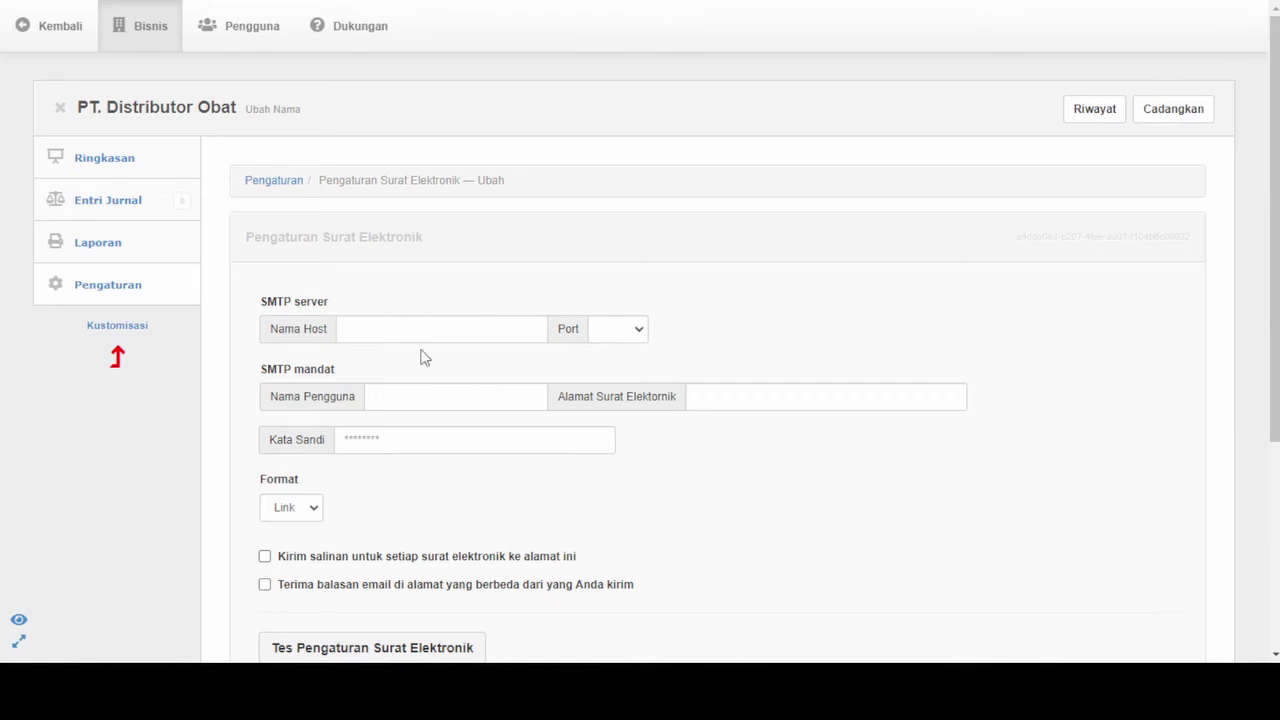
click(20, 30)
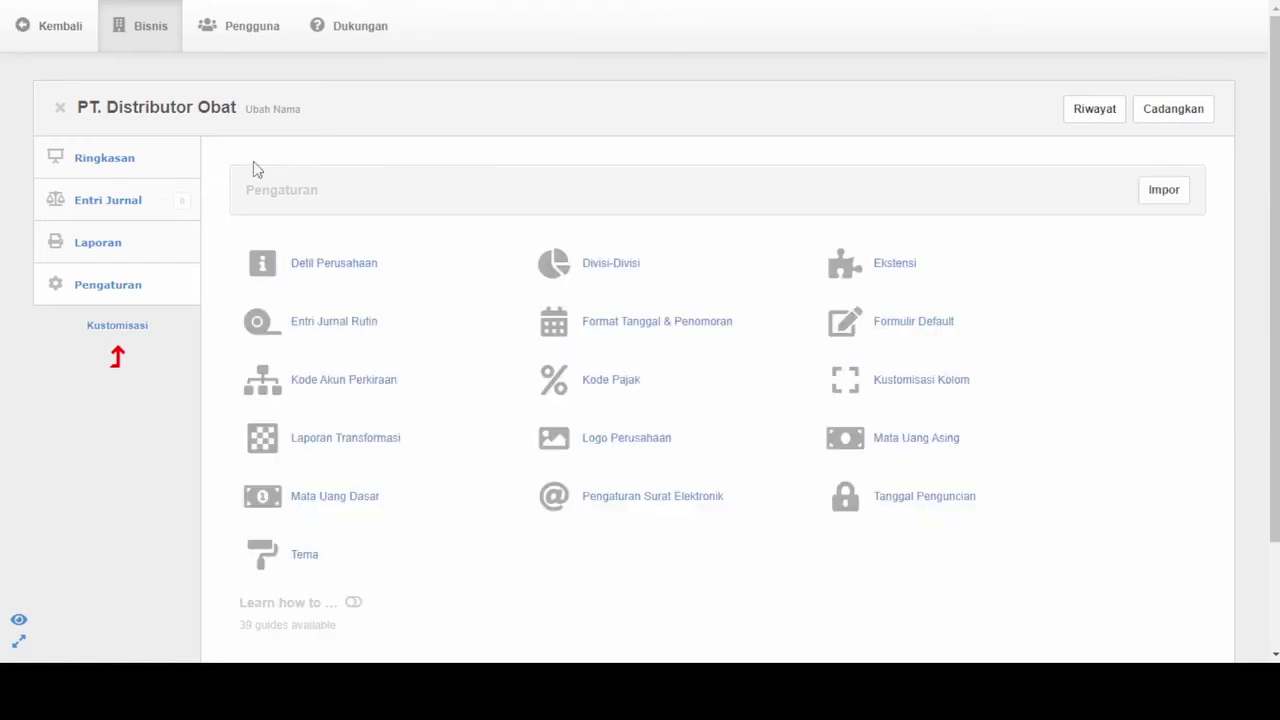
click(899, 272)
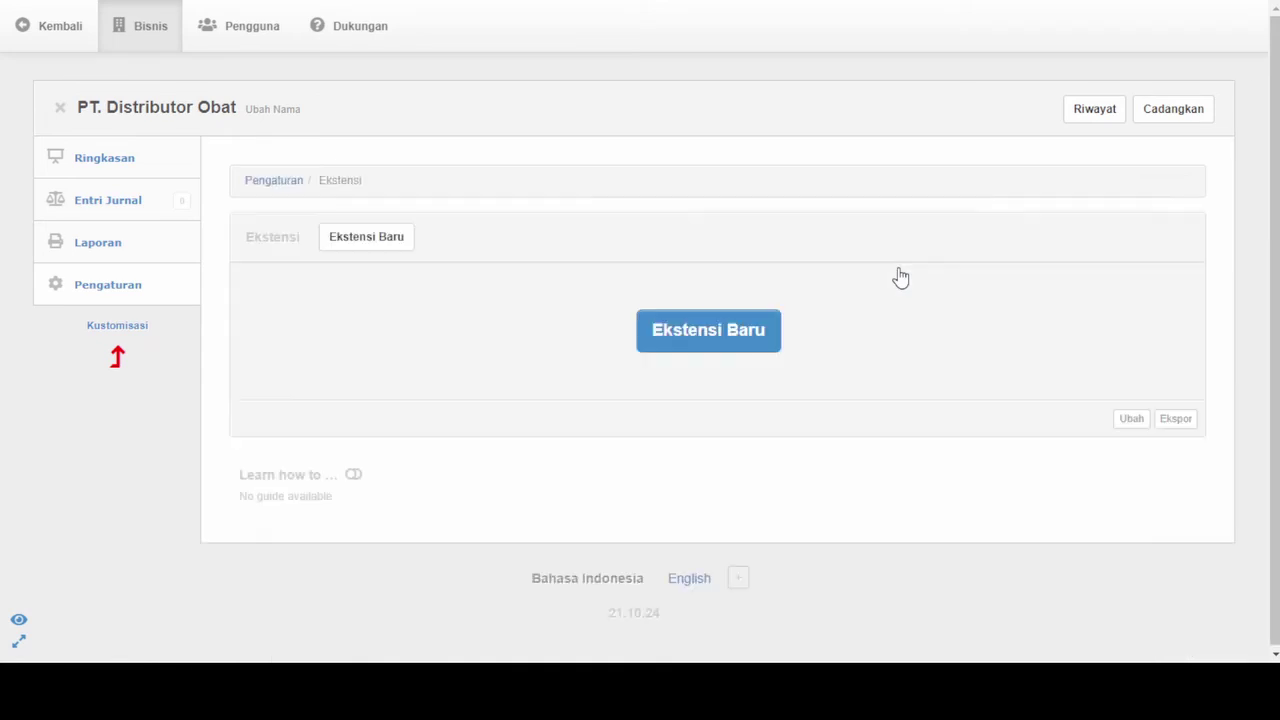
click(28, 32)
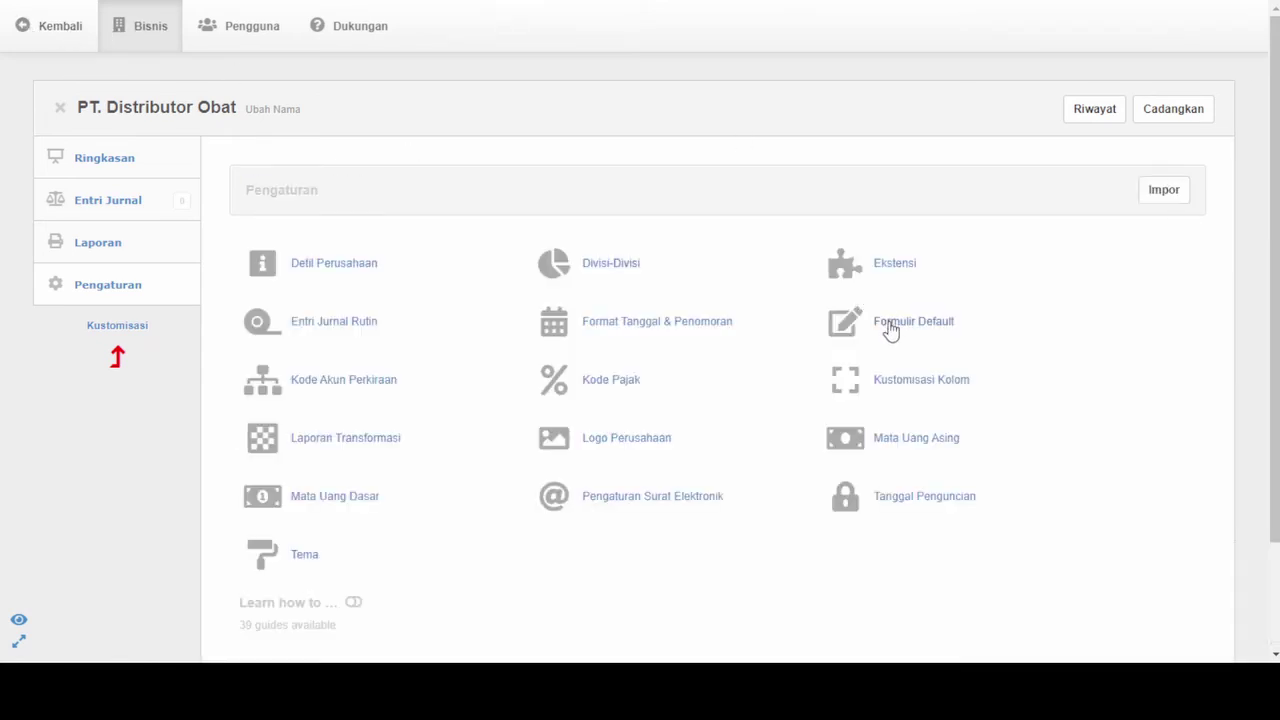
click(890, 330)
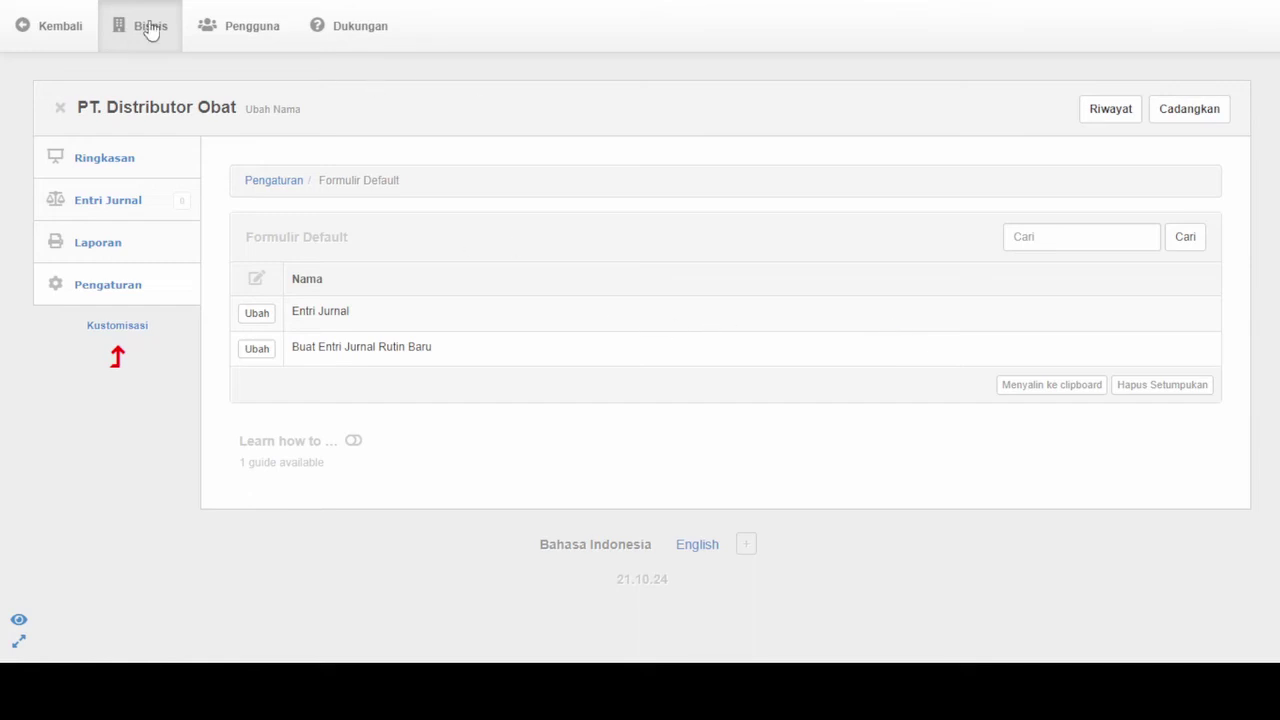
click(28, 32)
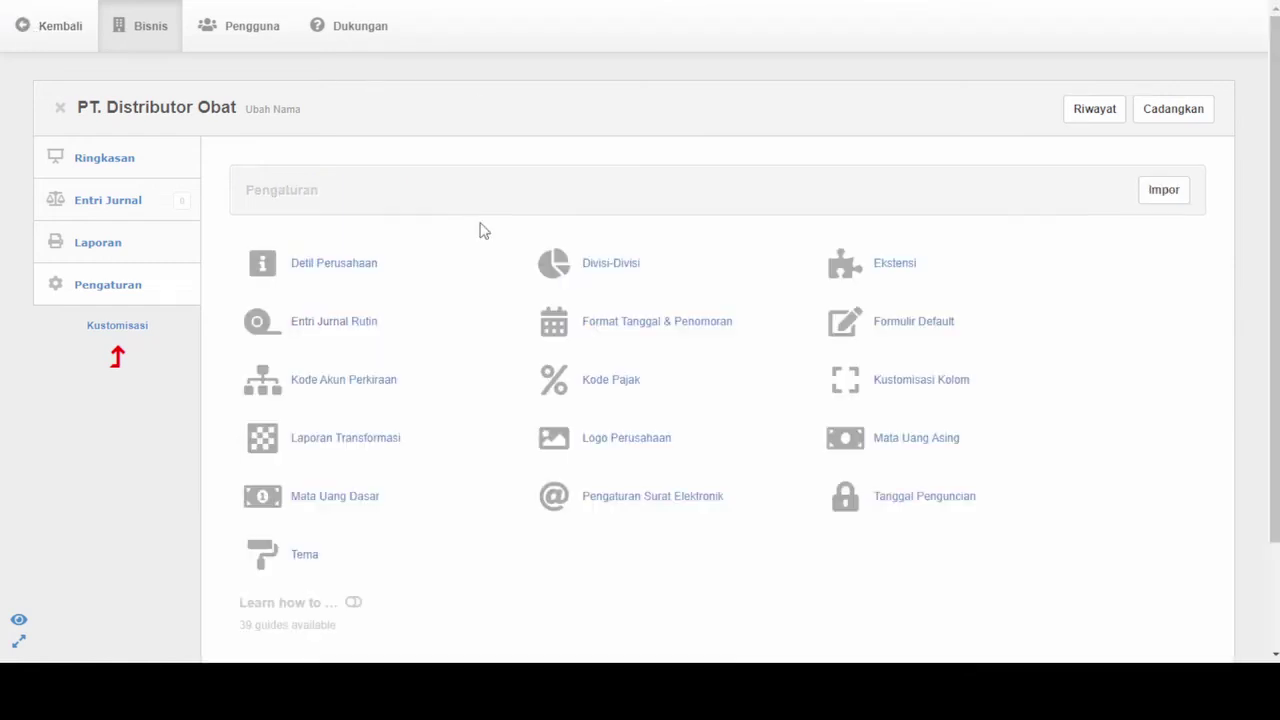
click(928, 389)
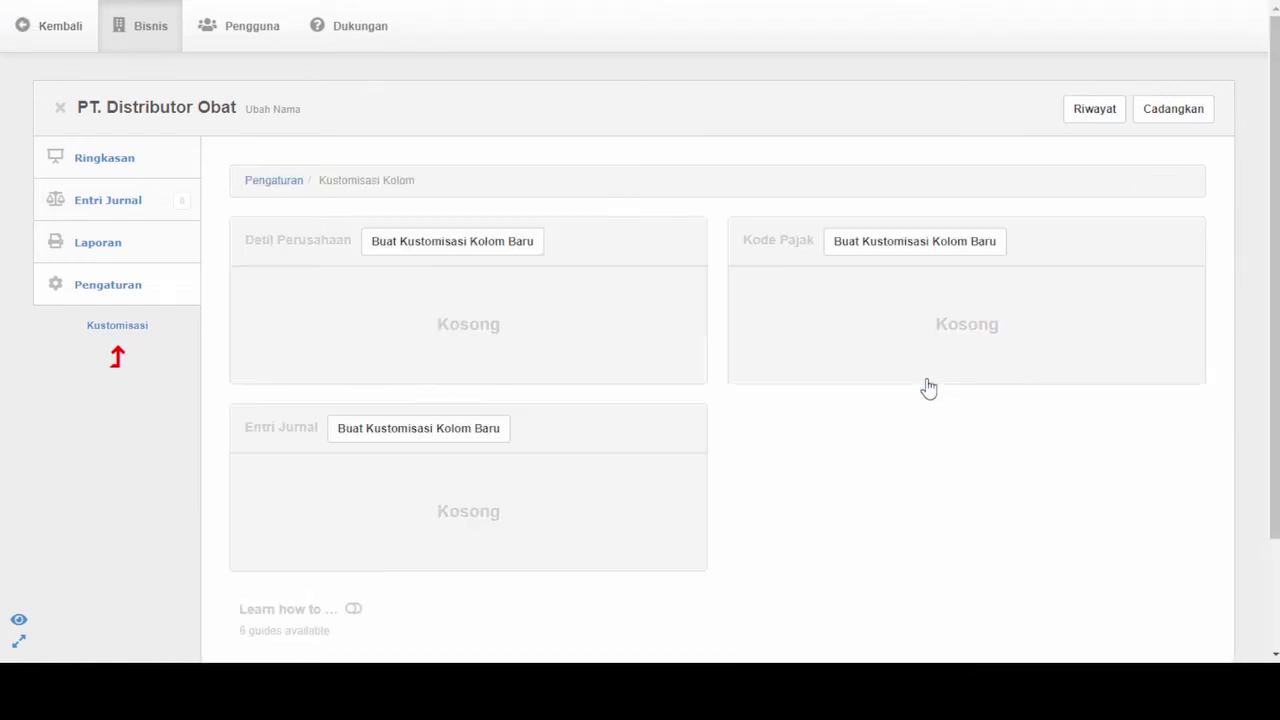
click(29, 36)
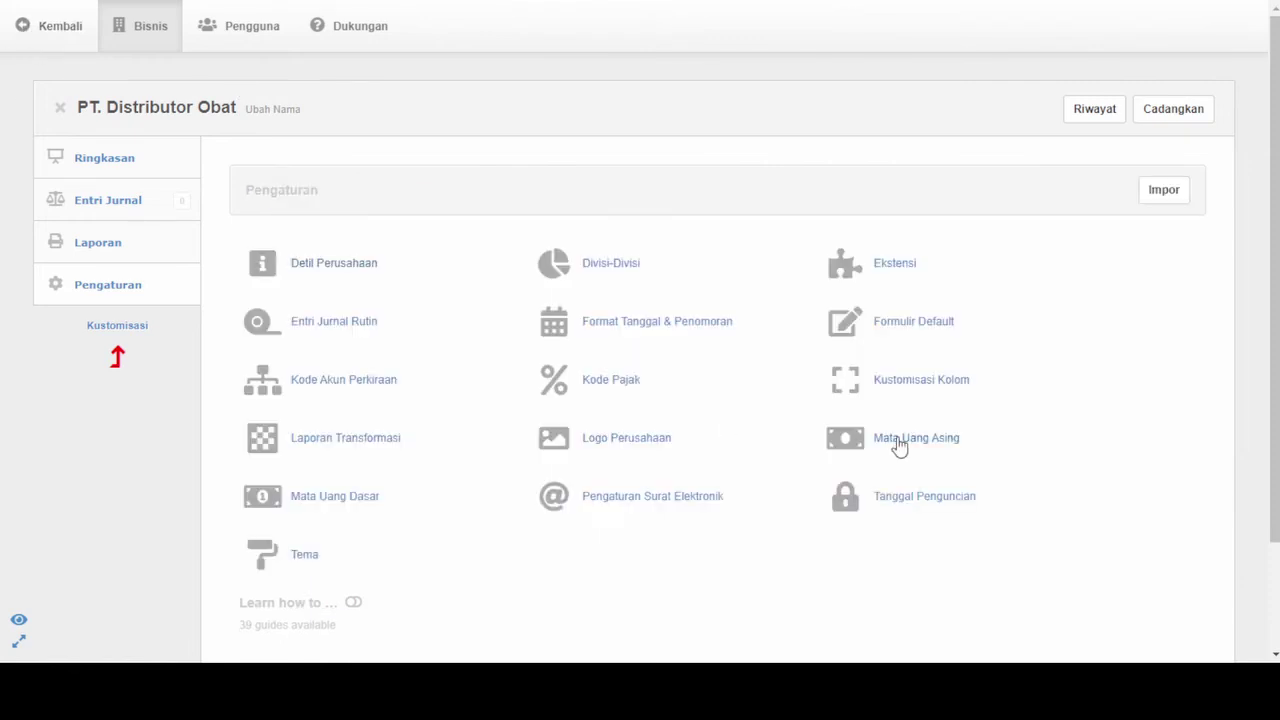
View the empty Mata Uang Asing page and return to the settings list
click(897, 443)
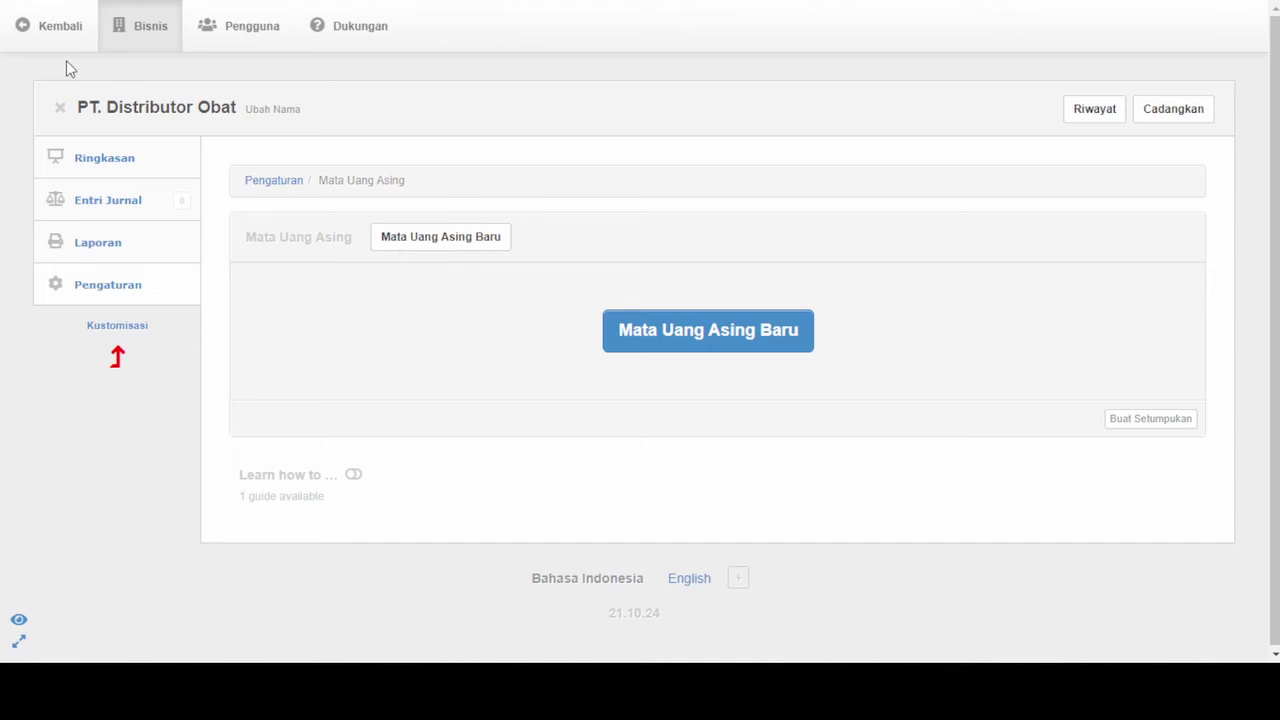
click(25, 29)
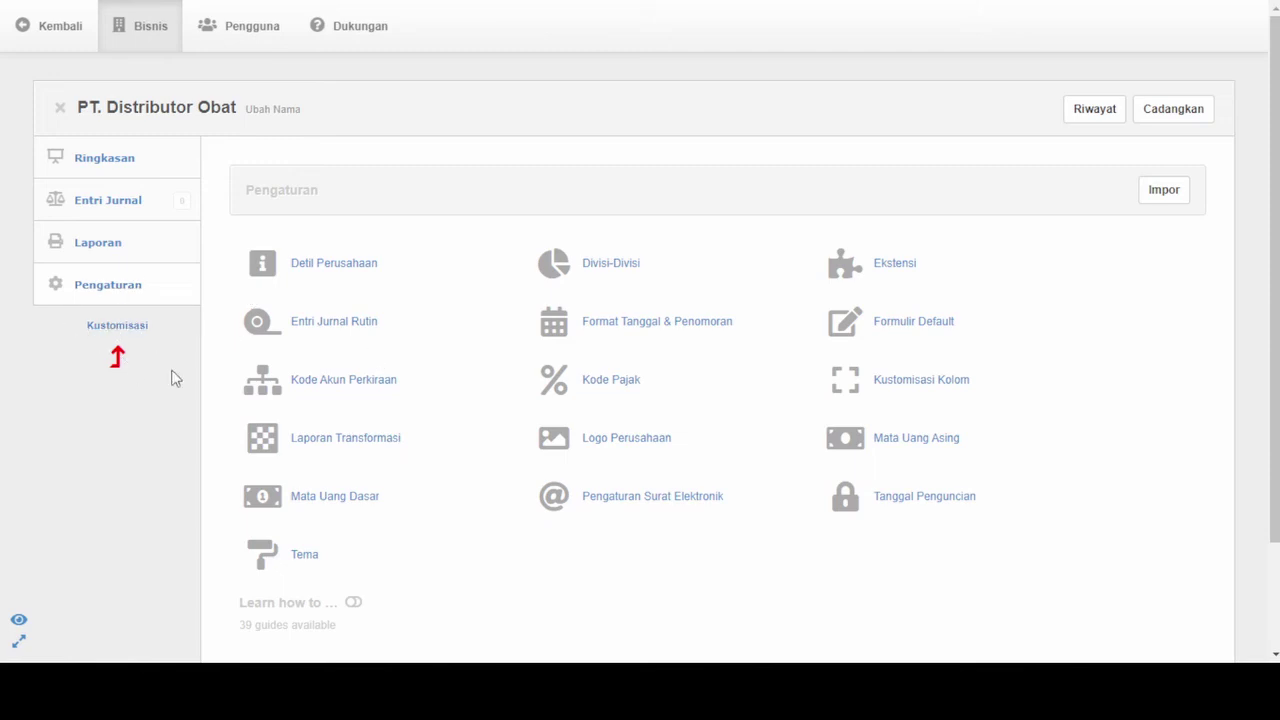
click(118, 328)
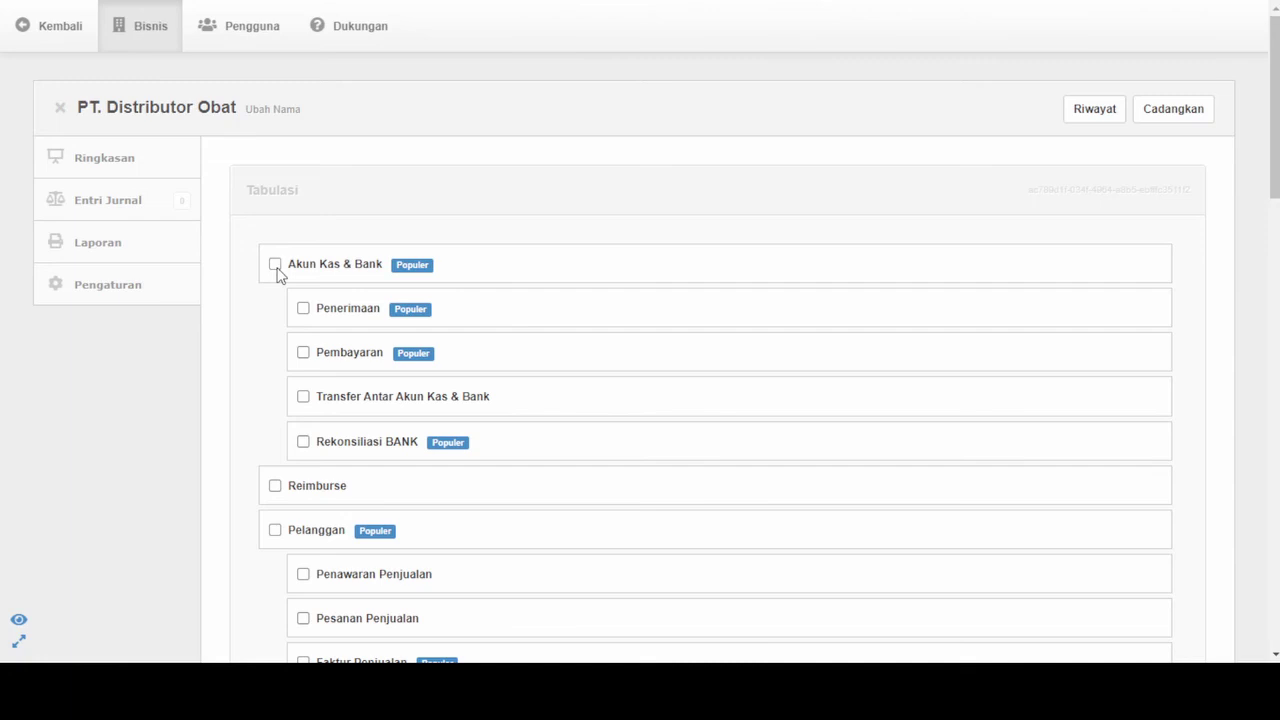
Tick Akun Kas & Bank in the Tabulasi module list
click(276, 268)
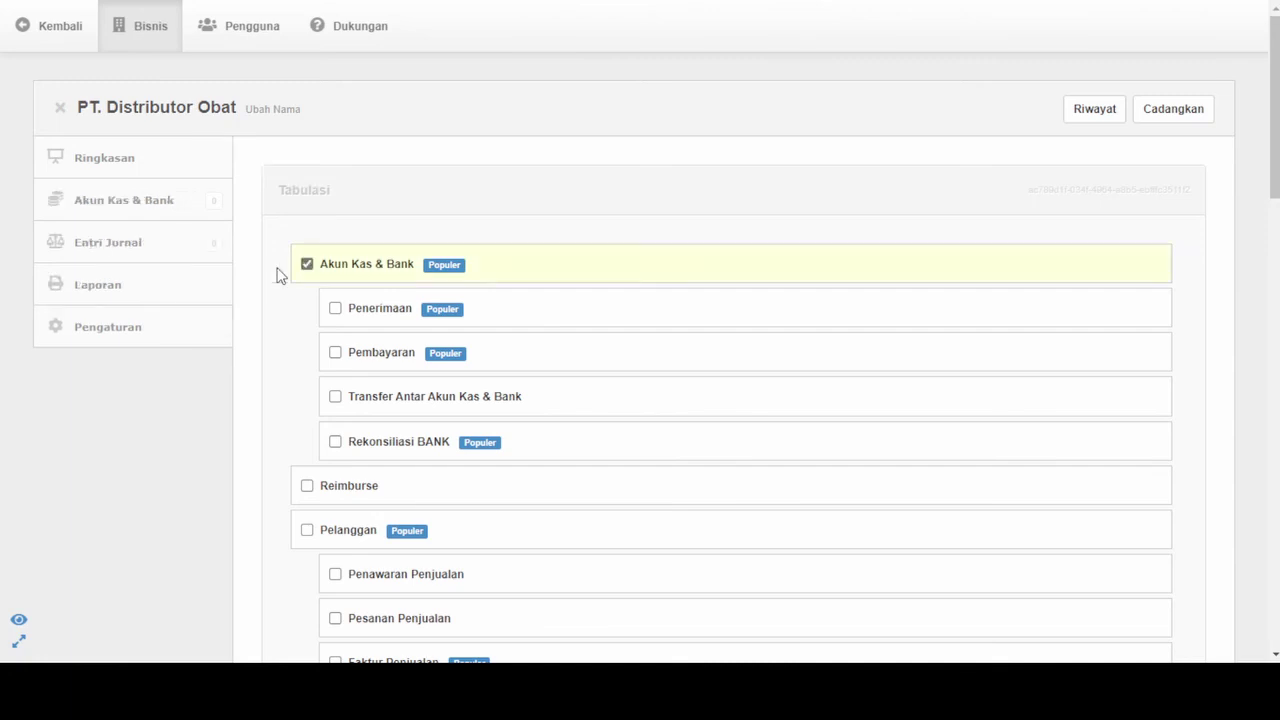
Enable the Penerimaan, Pembayaran and Transfer Antar Akun Kas & Bank modules
click(338, 312)
click(338, 356)
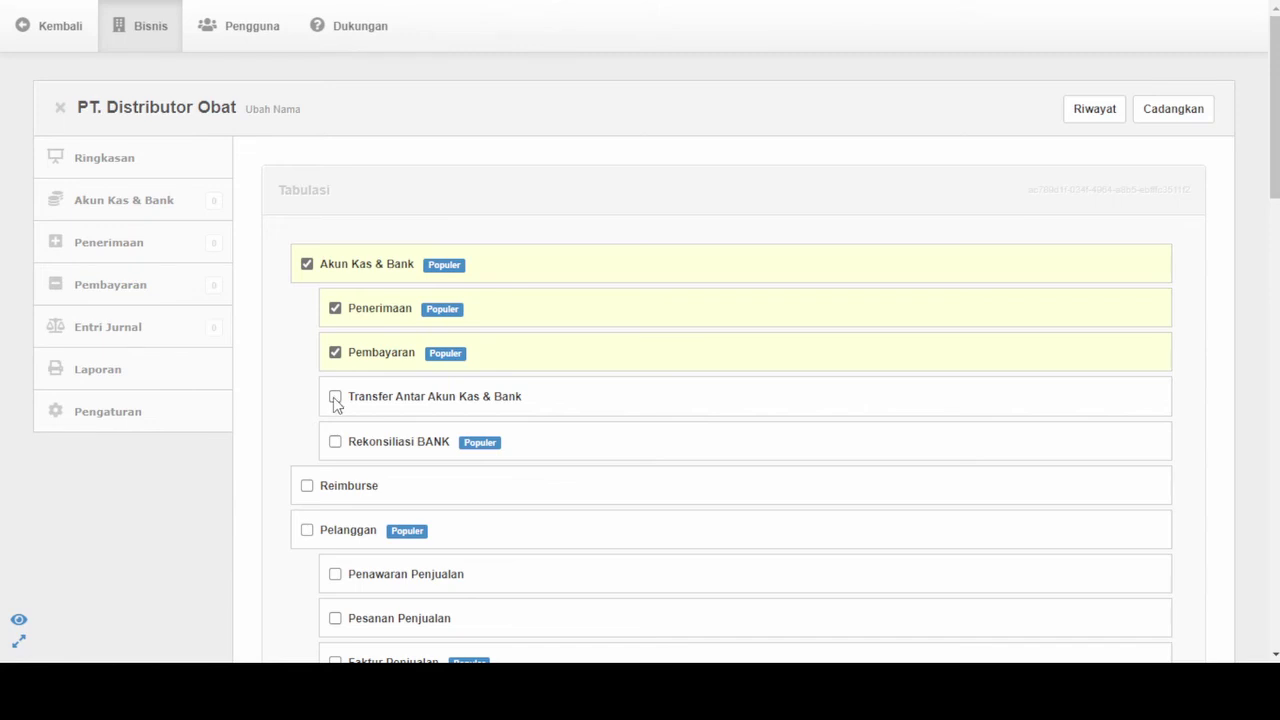
click(335, 397)
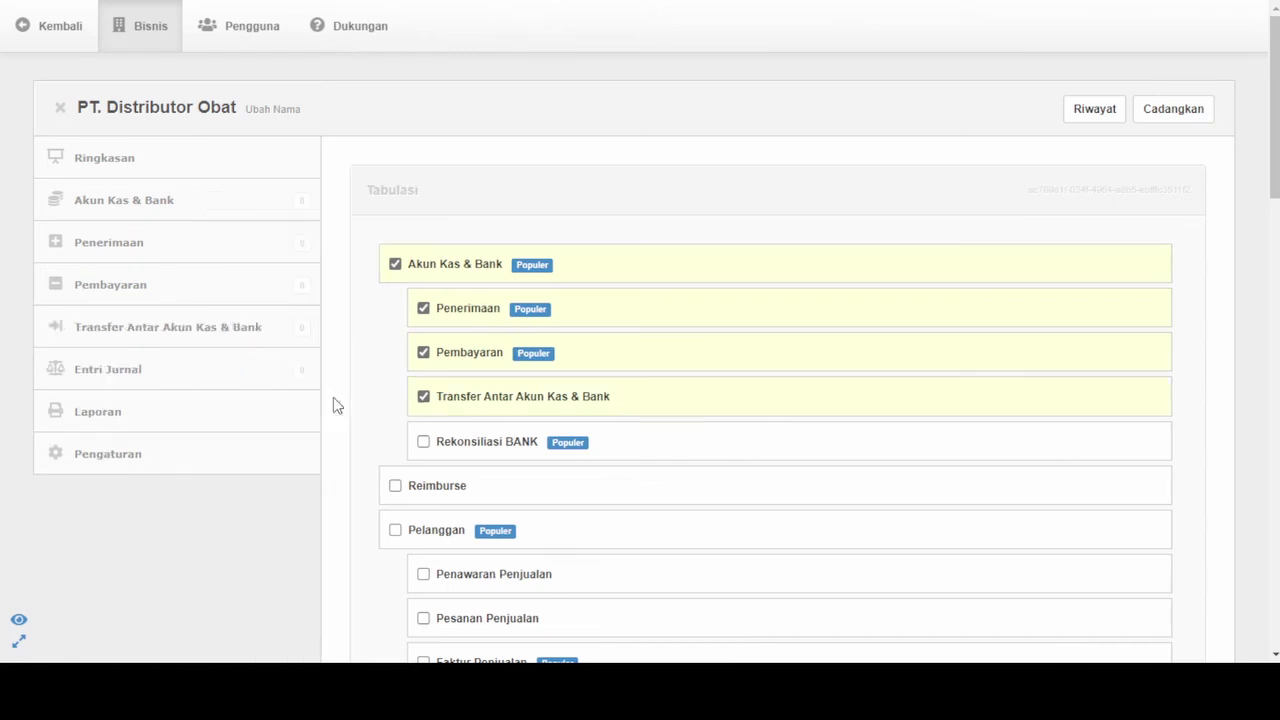
Further down the list, enable the Pelanggan and Faktur Penjualan modules
scroll(503, 475, down, 2)
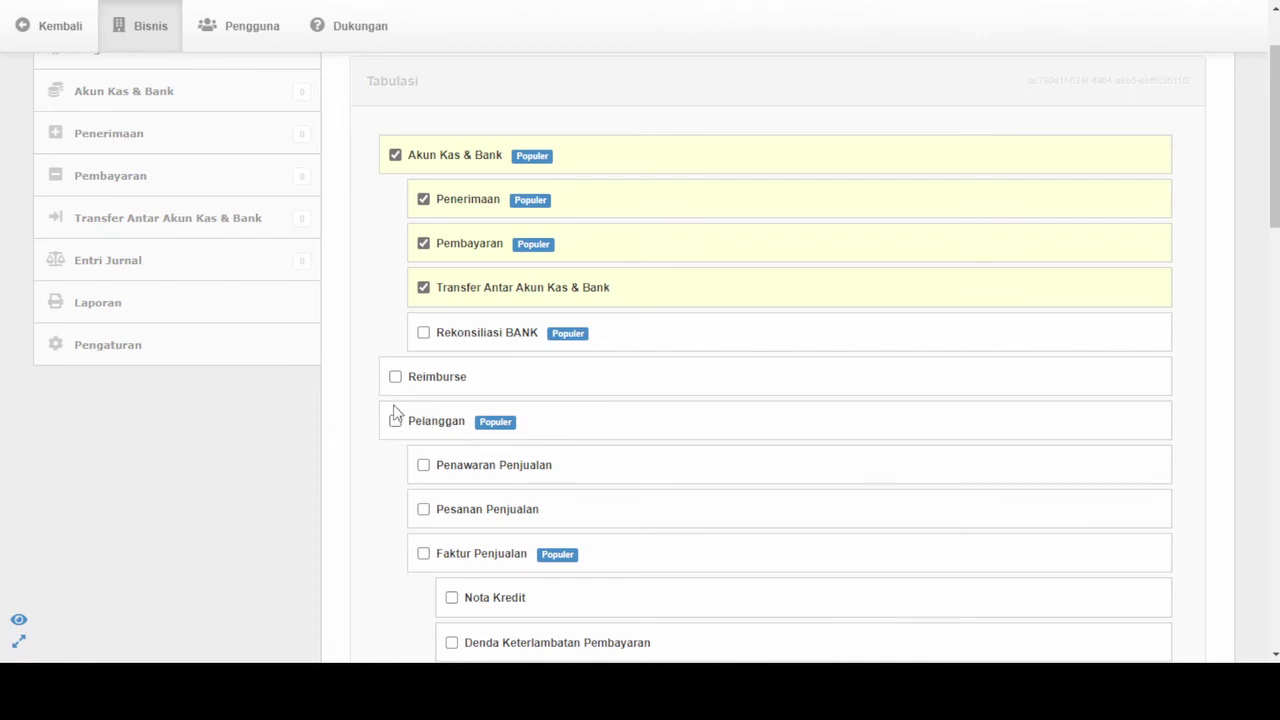
click(395, 421)
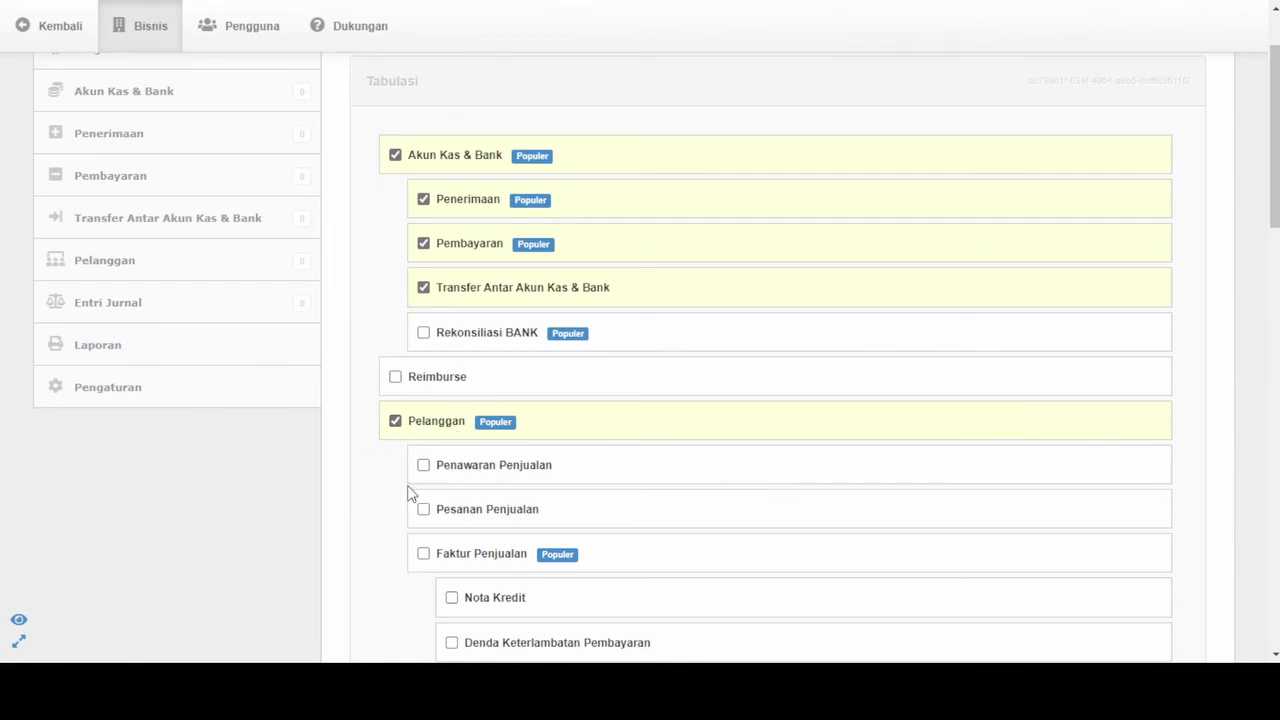
scroll(486, 506, down, 1)
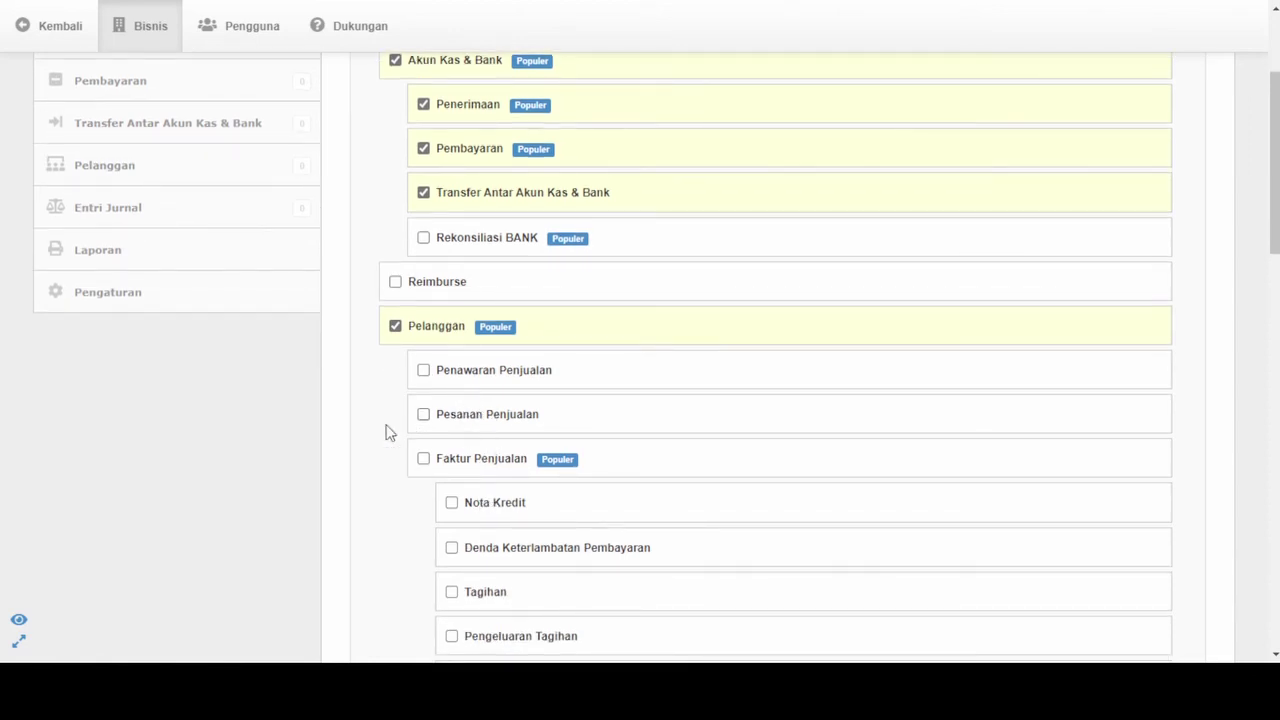
click(424, 466)
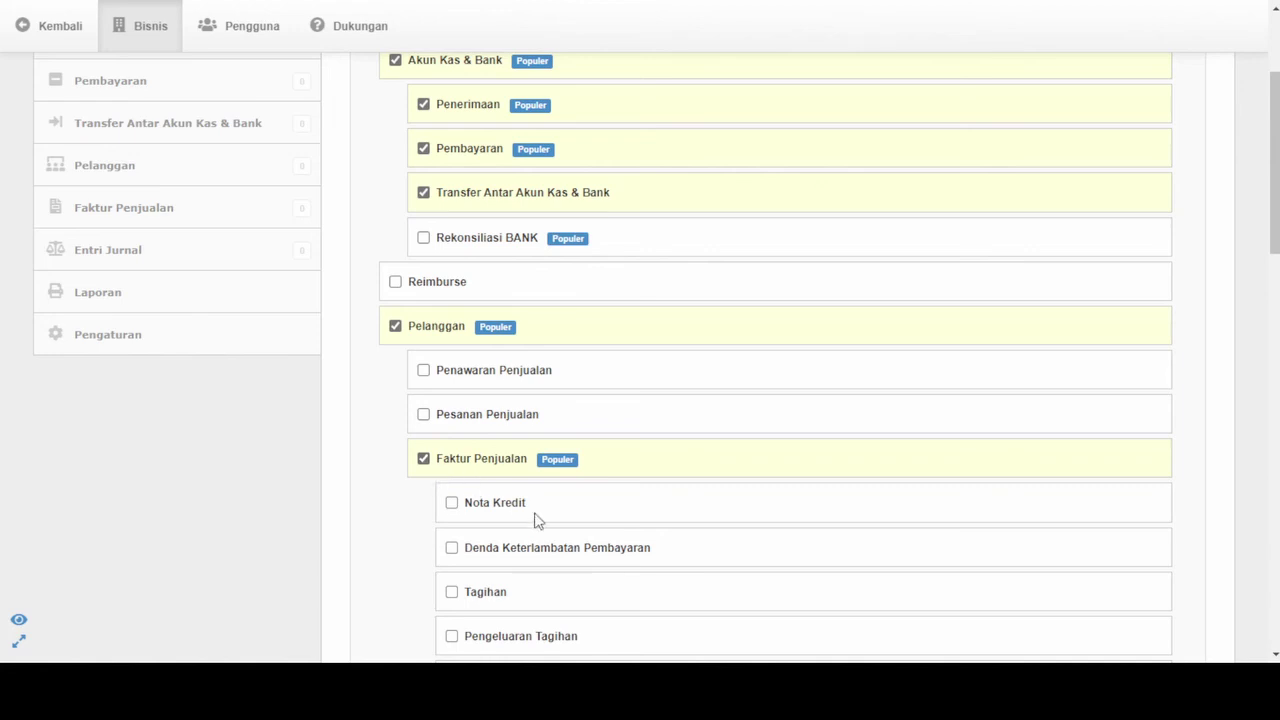
Tick the Pemasok, Faktur Pembelian and Persediaan barang modules in the module list
scroll(534, 520, down, 2)
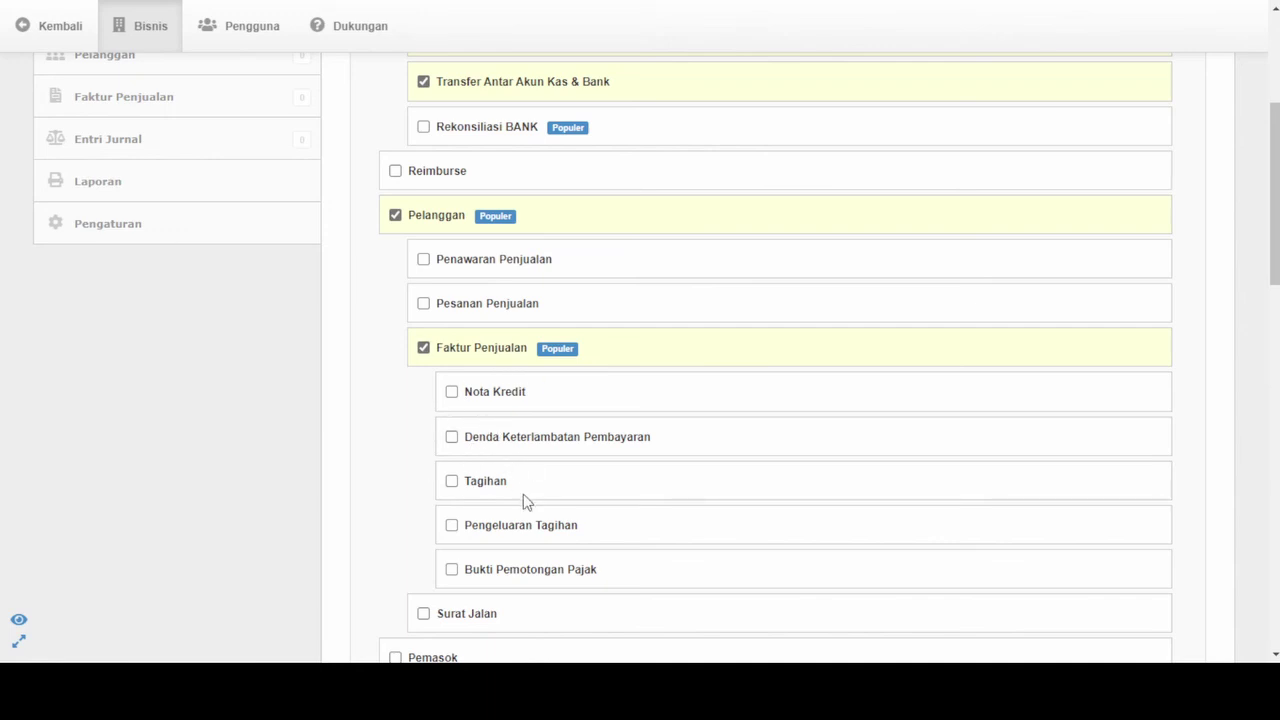
scroll(528, 510, down, 3)
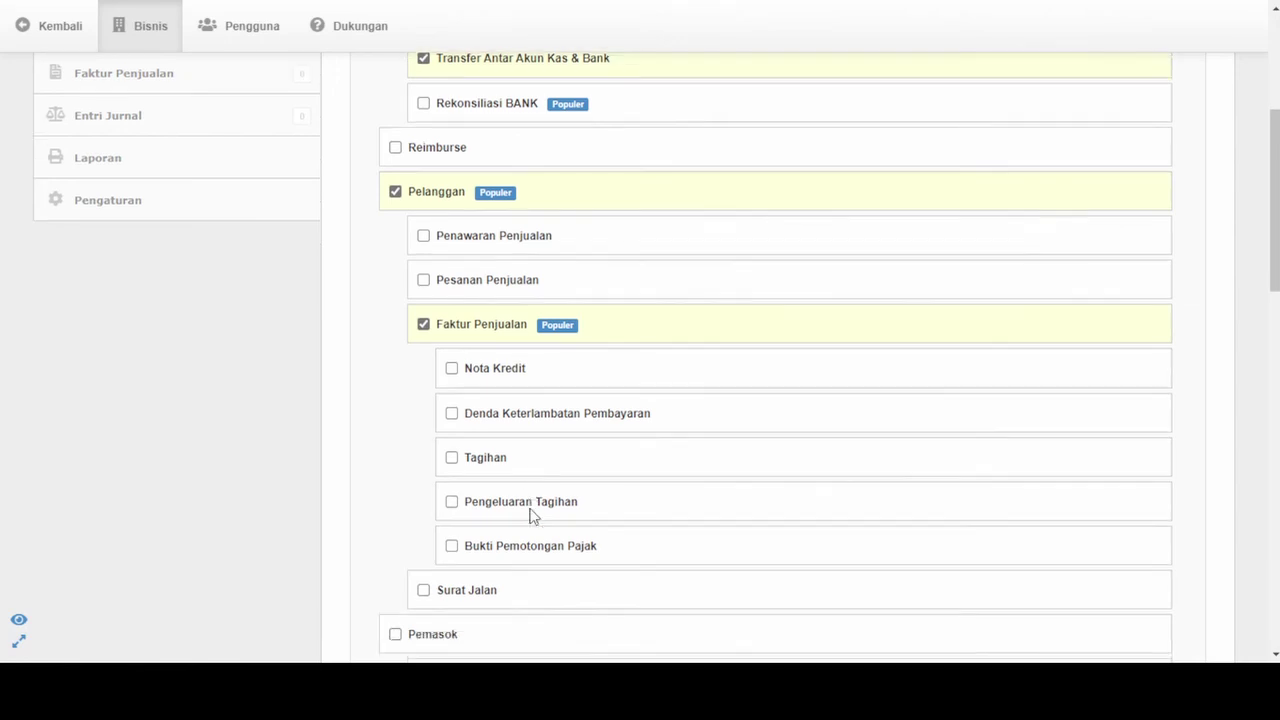
click(433, 528)
scroll(433, 528, down, 1)
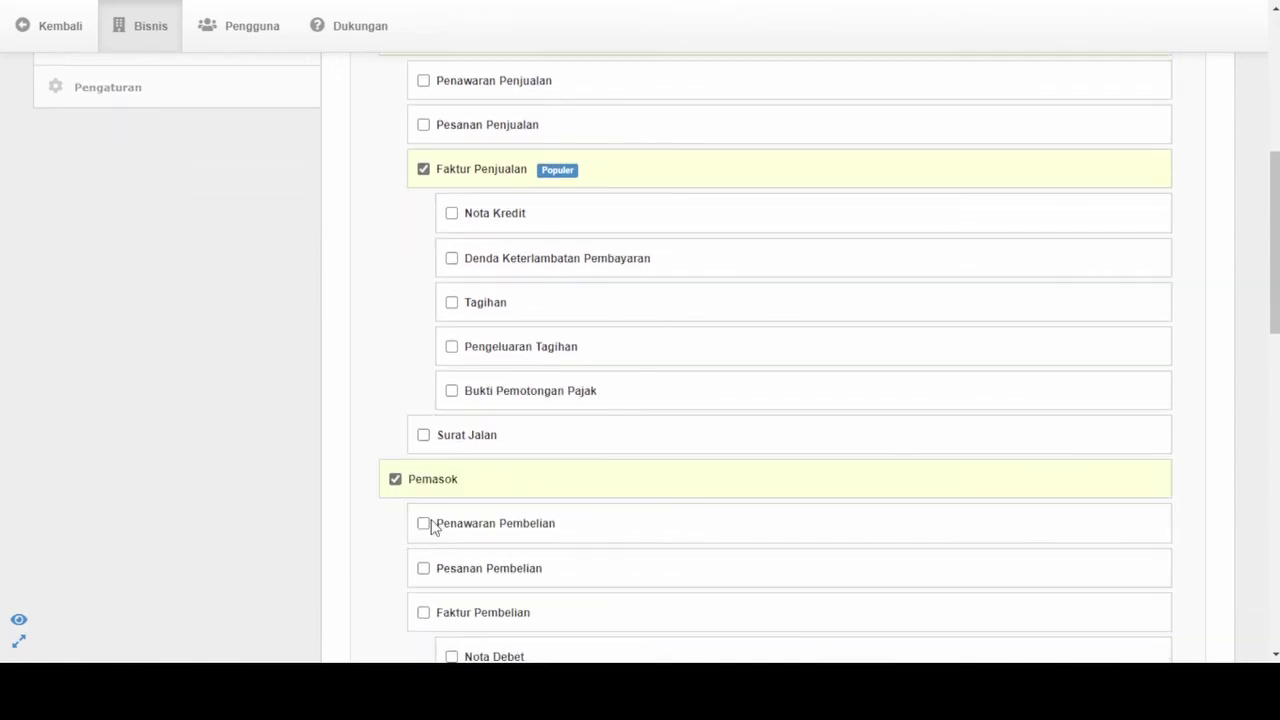
scroll(483, 534, down, 1)
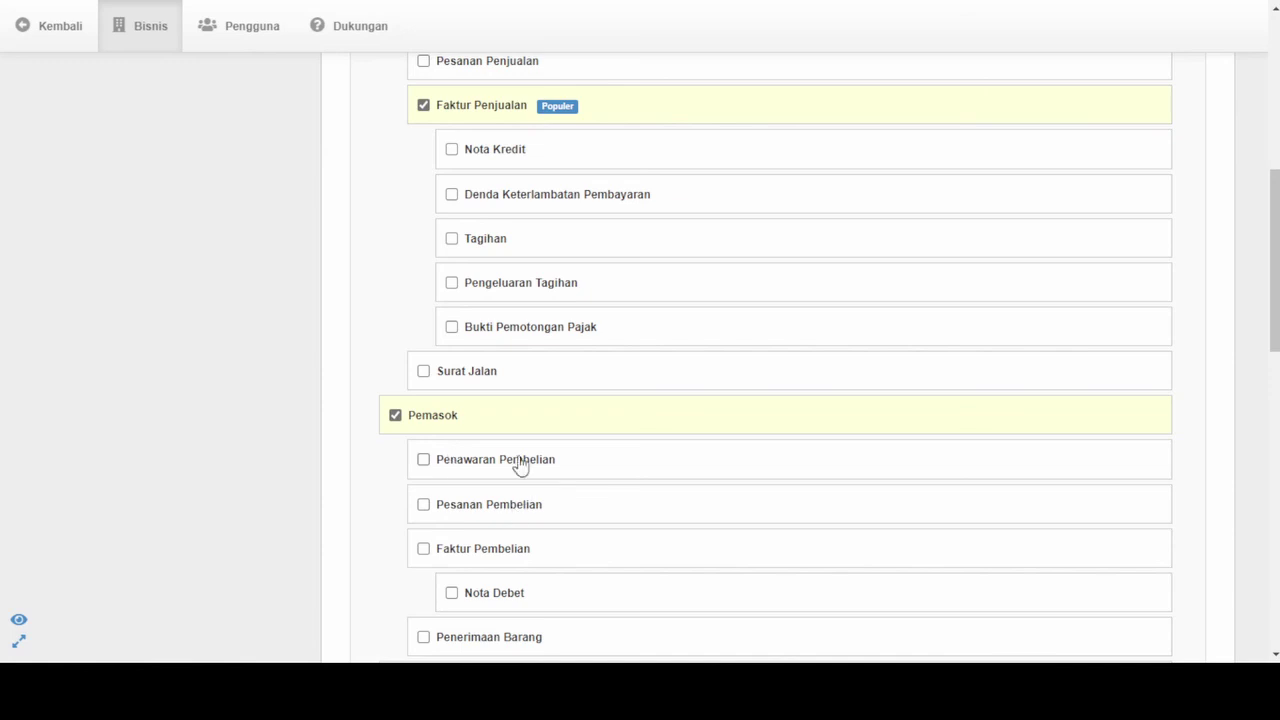
click(428, 552)
scroll(430, 555, down, 1)
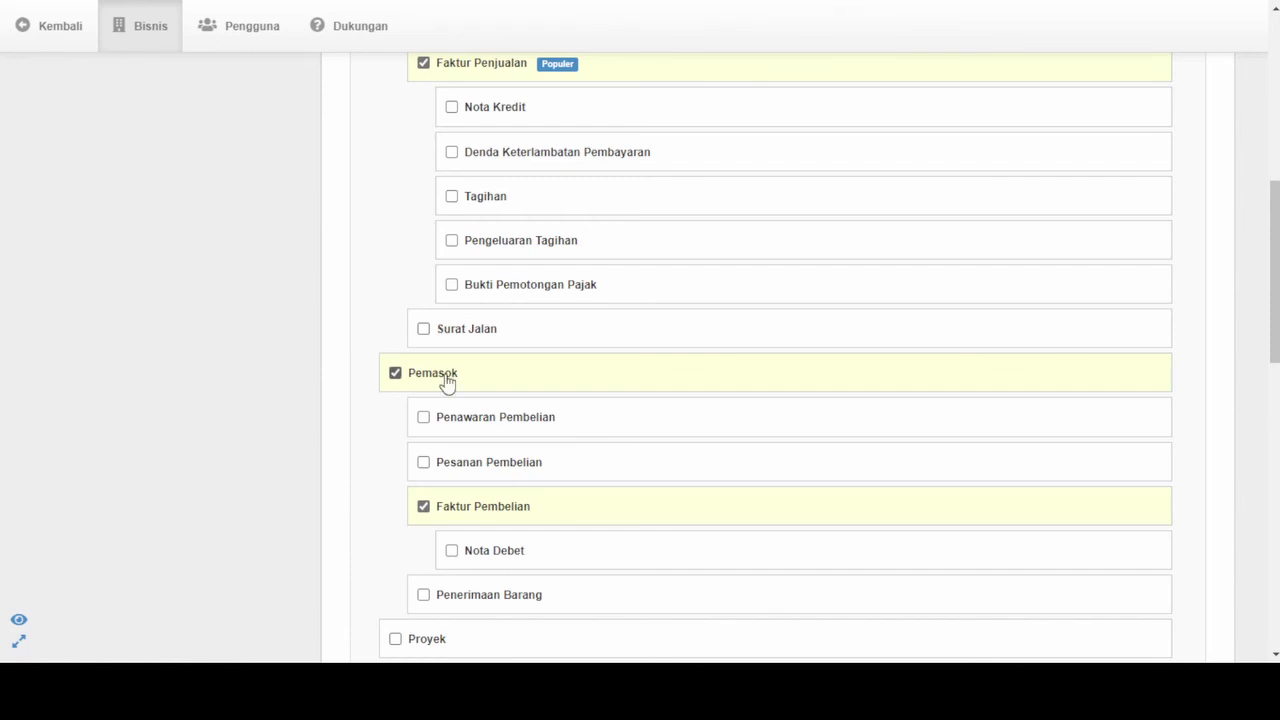
scroll(447, 383, down, 3)
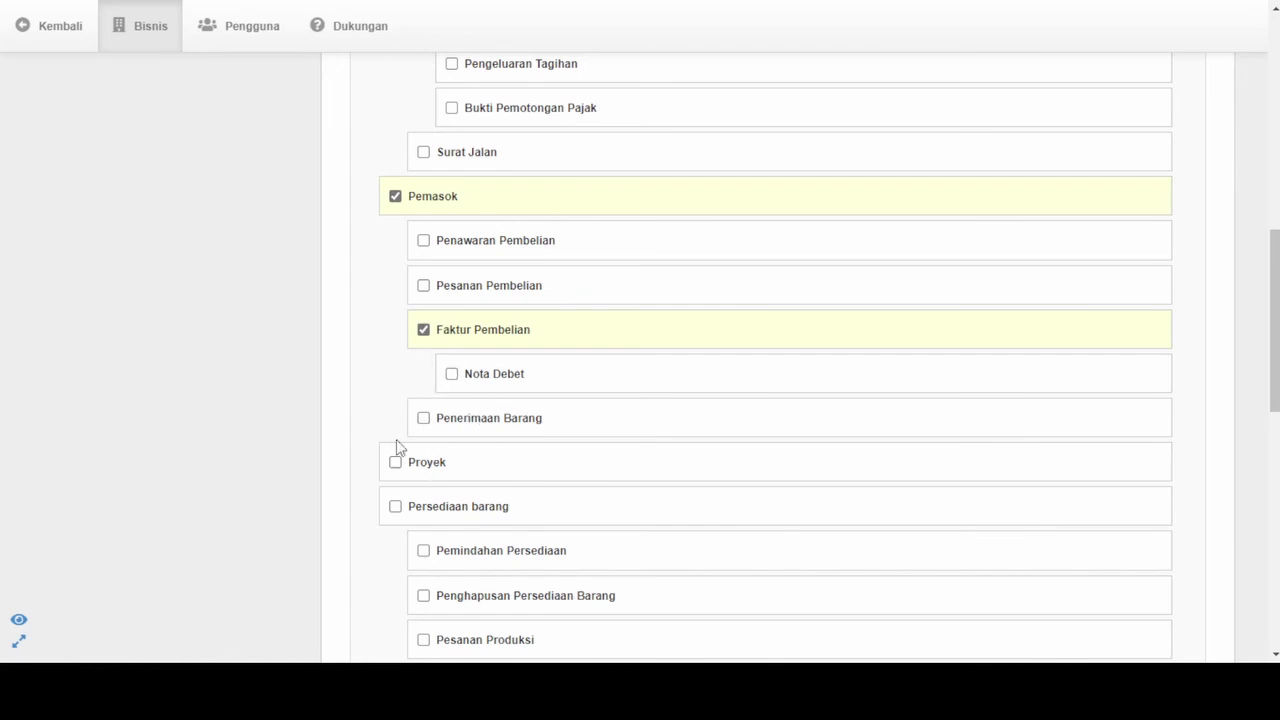
click(395, 508)
scroll(506, 535, down, 3)
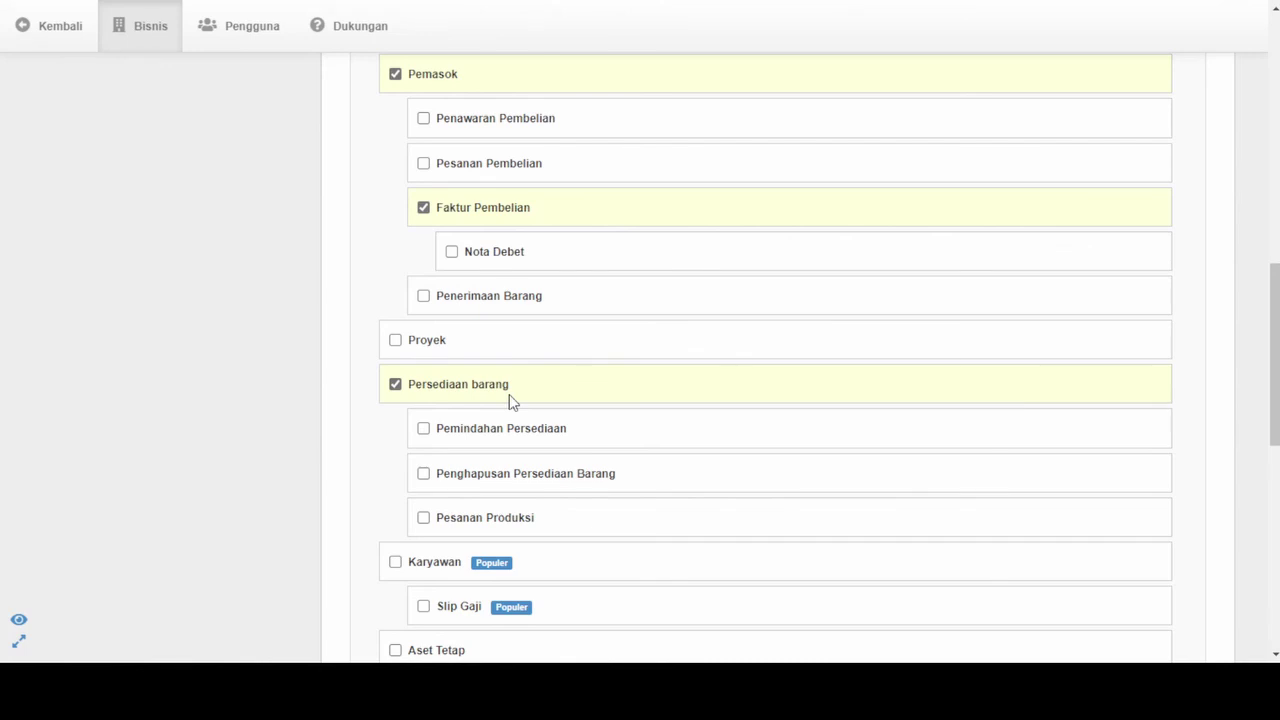
scroll(475, 485, down, 3)
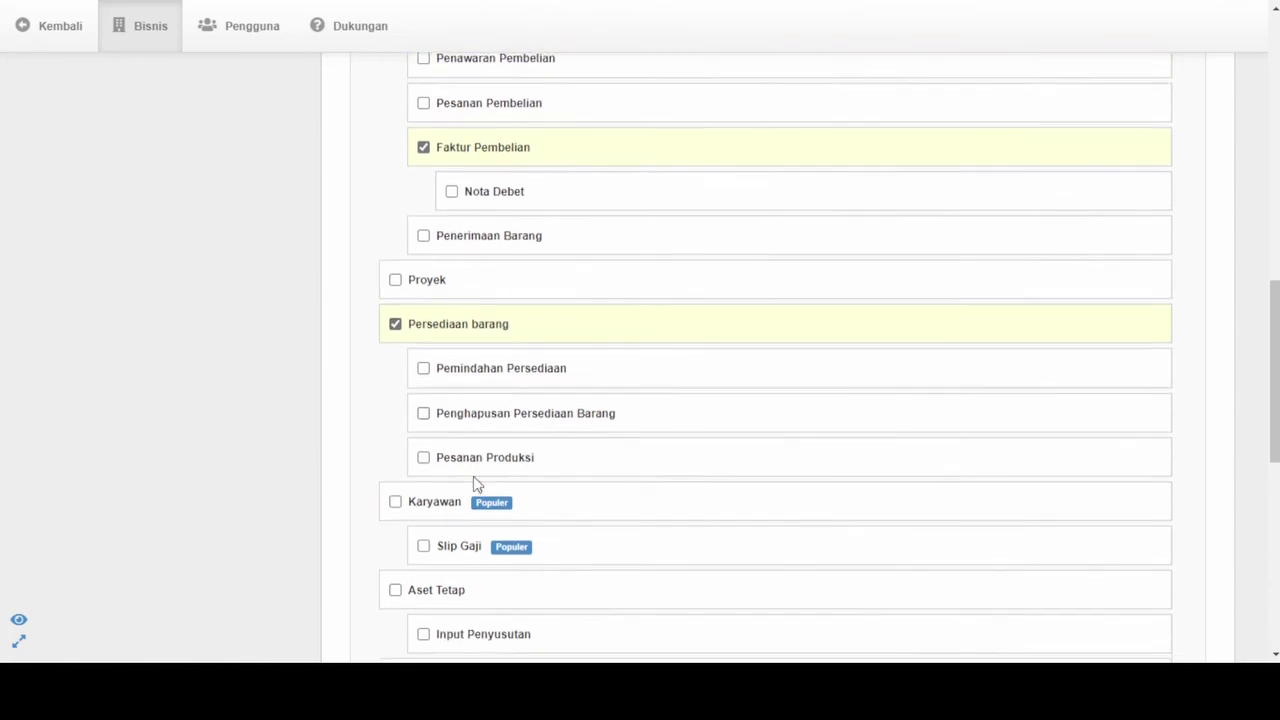
scroll(475, 485, down, 1)
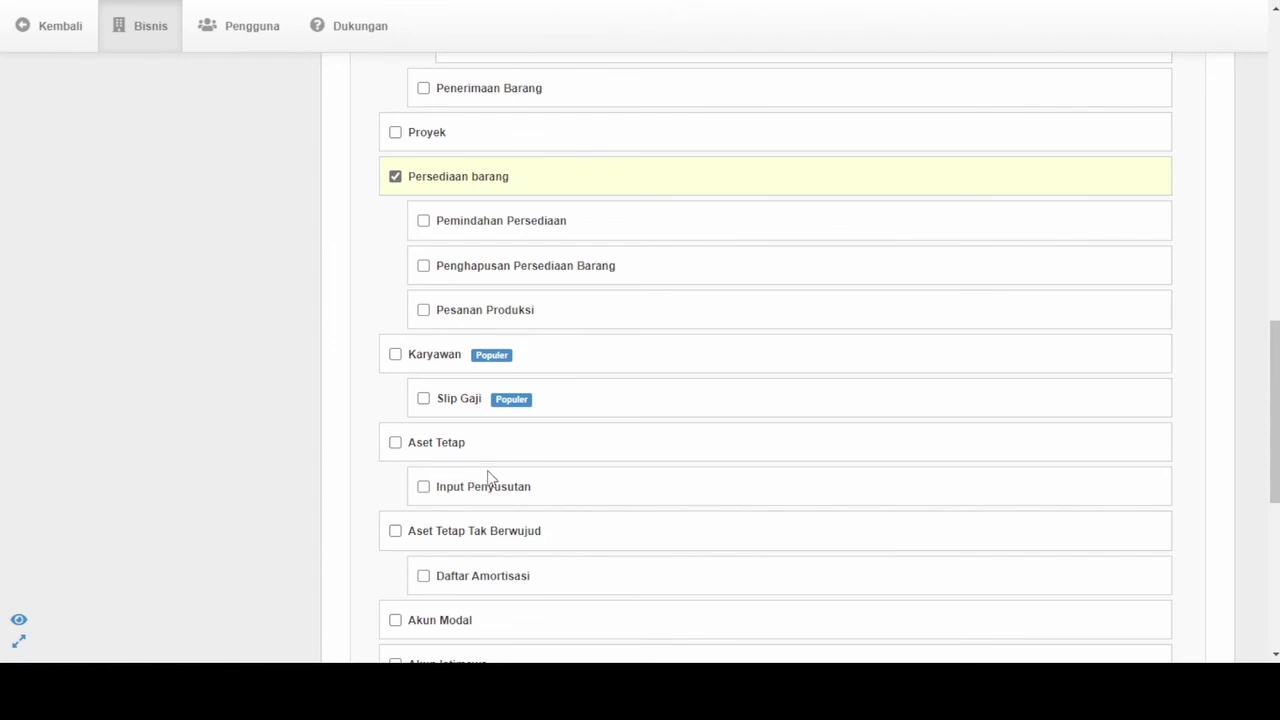
scroll(487, 478, down, 4)
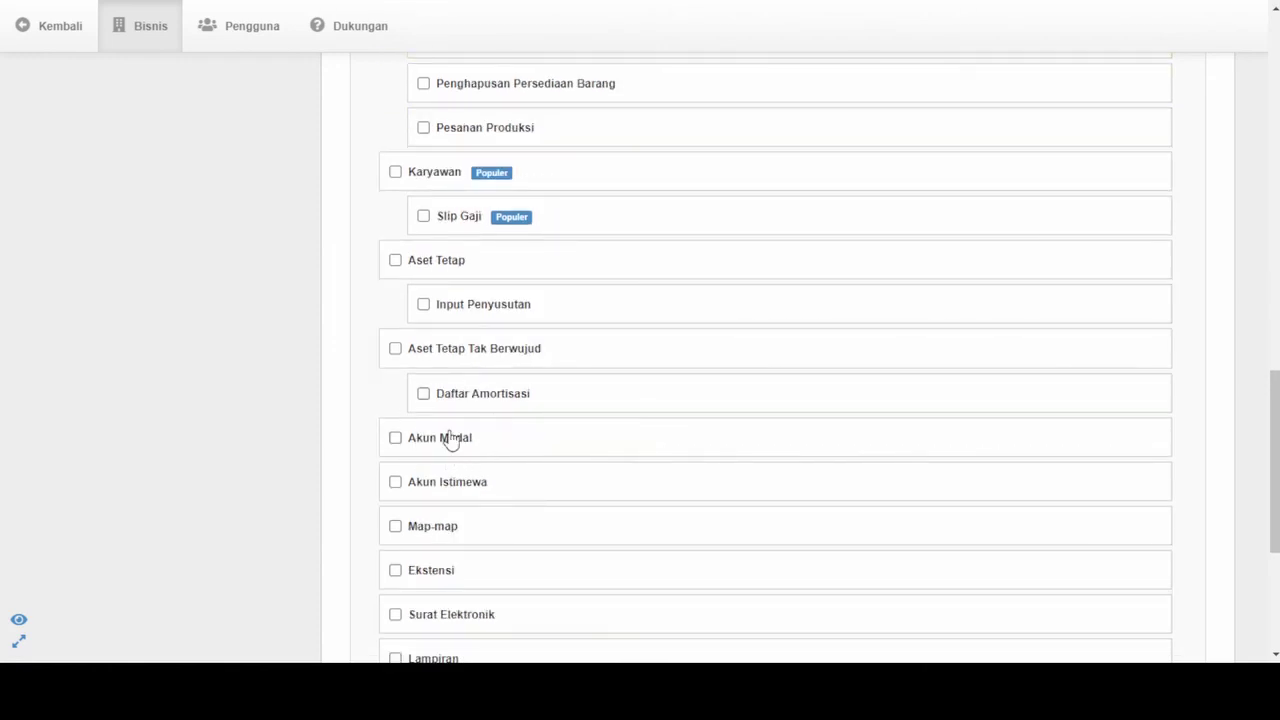
scroll(449, 440, down, 1)
scroll(451, 440, down, 1)
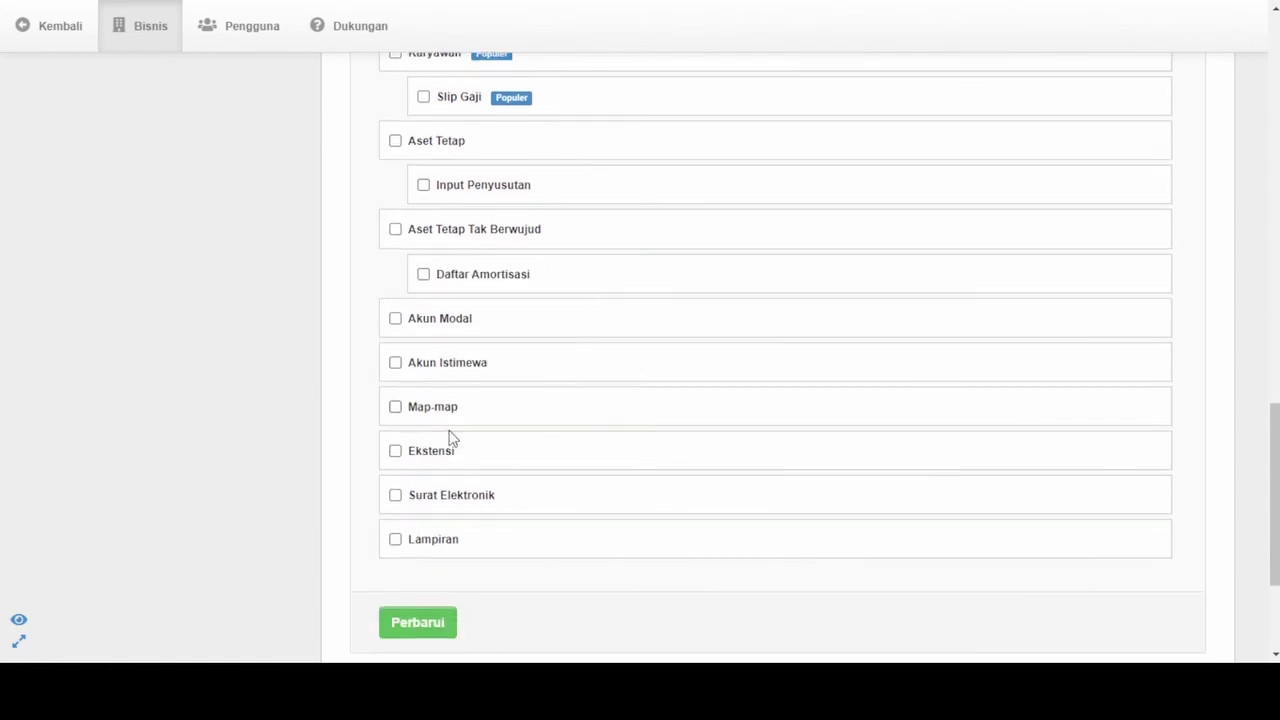
scroll(449, 438, down, 1)
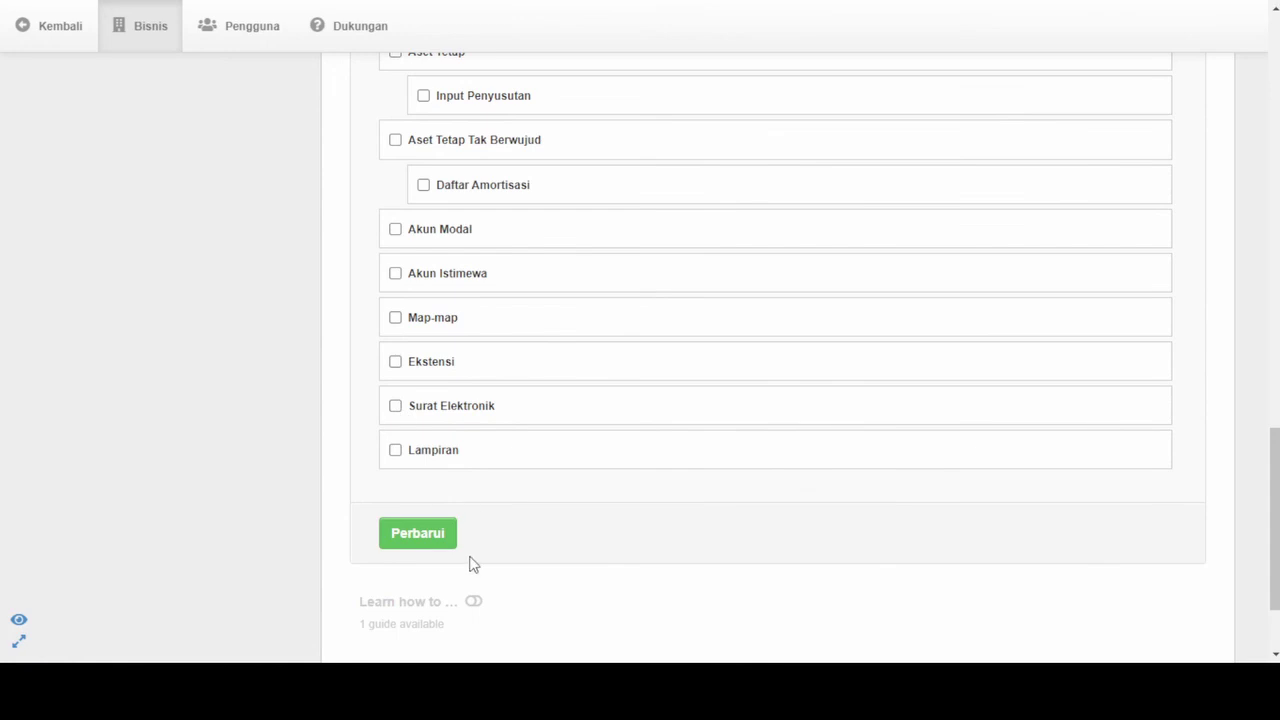
scroll(460, 382, up, 3)
scroll(461, 387, up, 5)
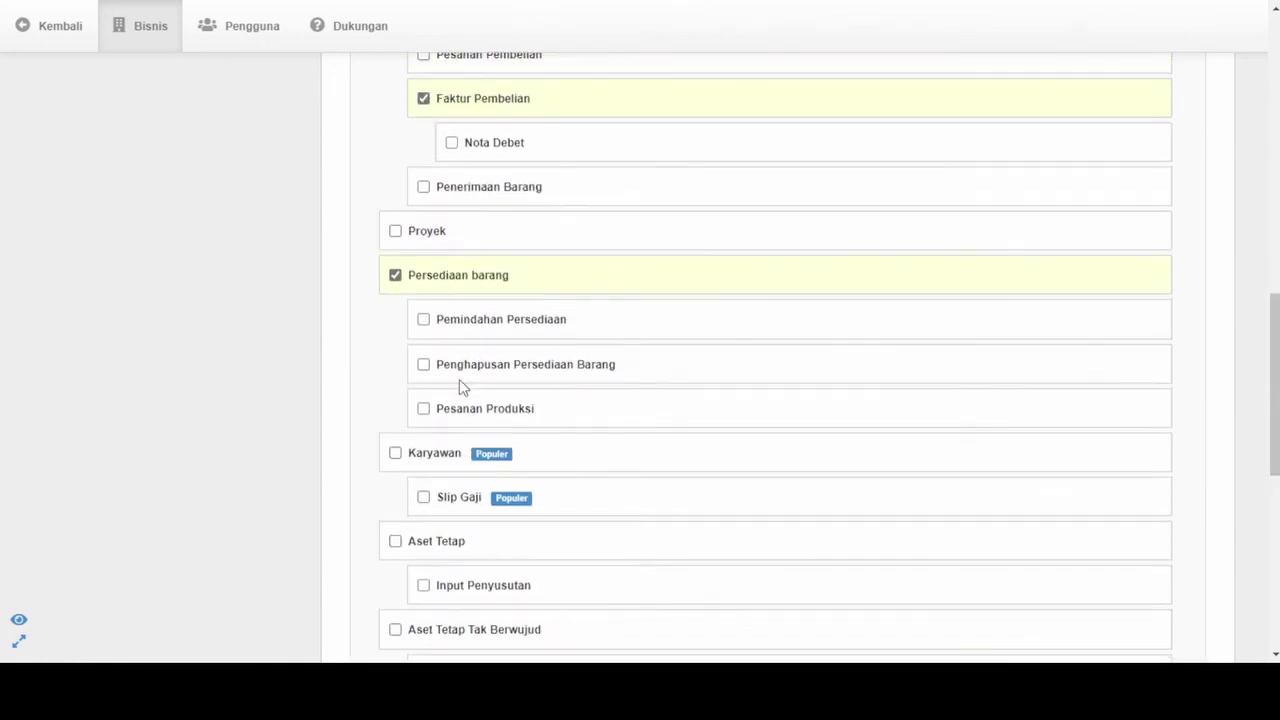
scroll(461, 388, up, 2)
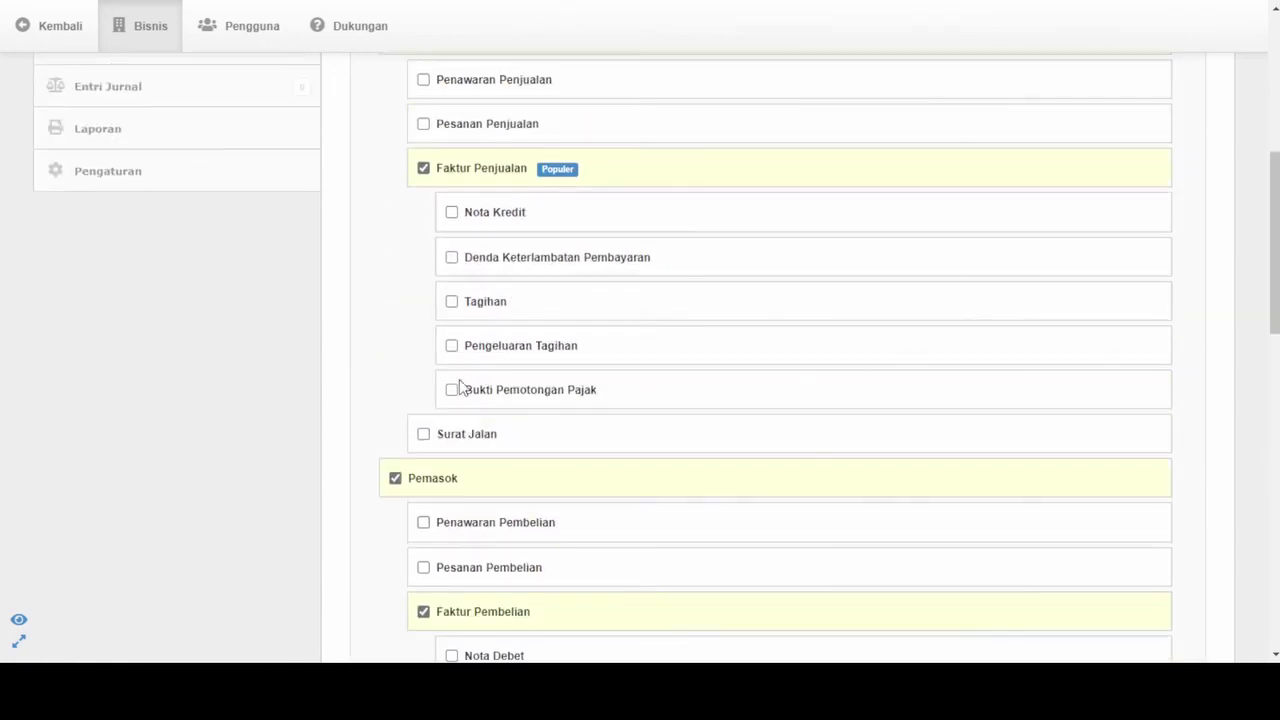
scroll(459, 384, up, 3)
scroll(460, 383, down, 6)
scroll(459, 382, down, 1)
scroll(459, 380, up, 2)
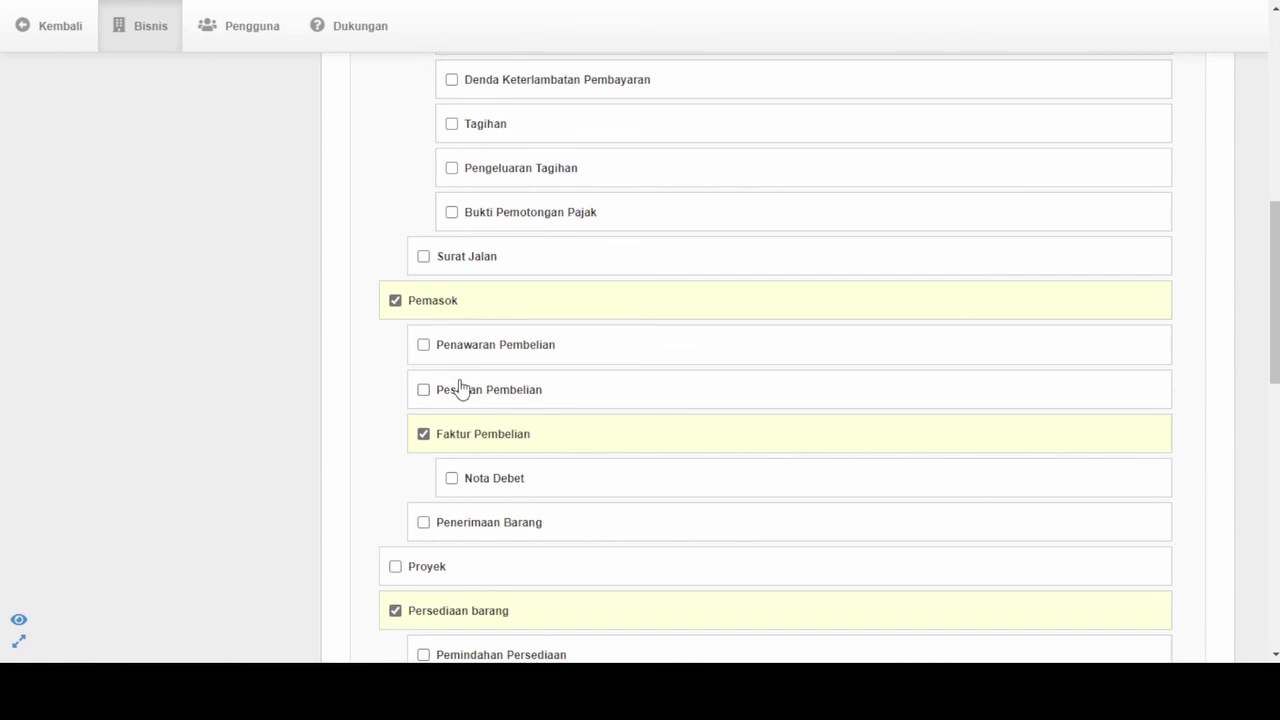
scroll(459, 387, up, 4)
scroll(460, 387, down, 2)
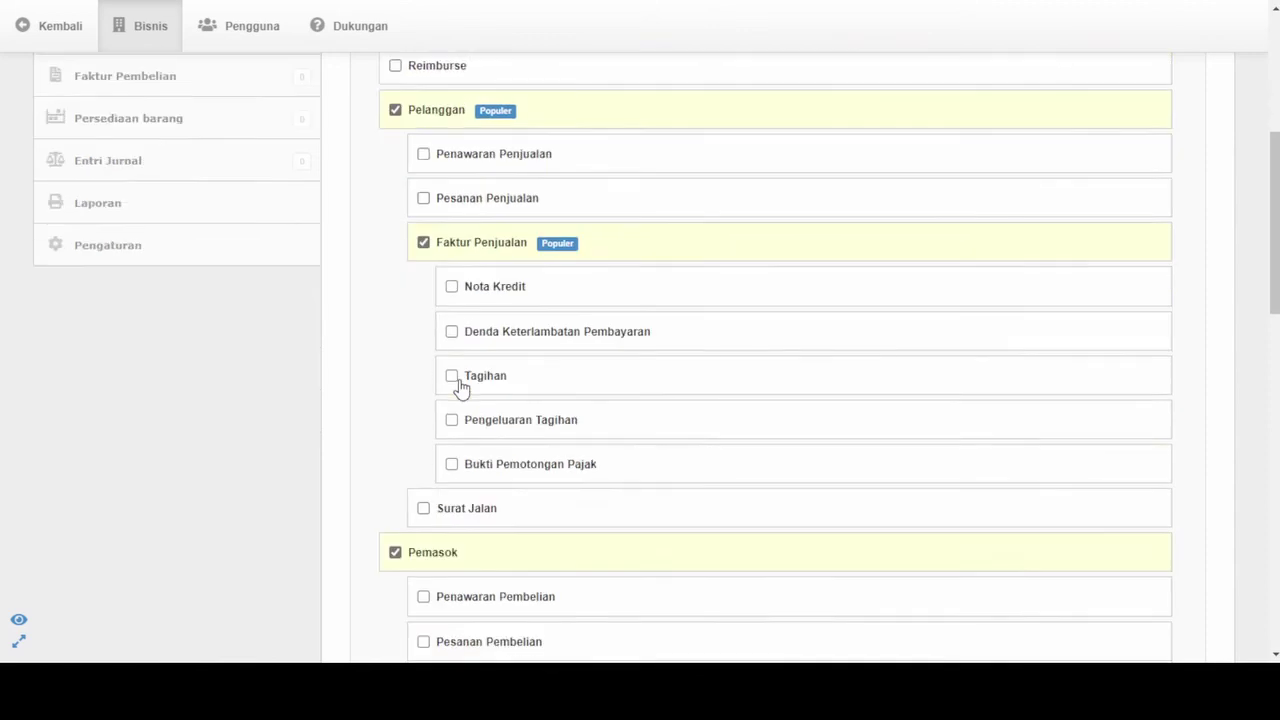
scroll(460, 387, down, 2)
scroll(460, 387, down, 2)
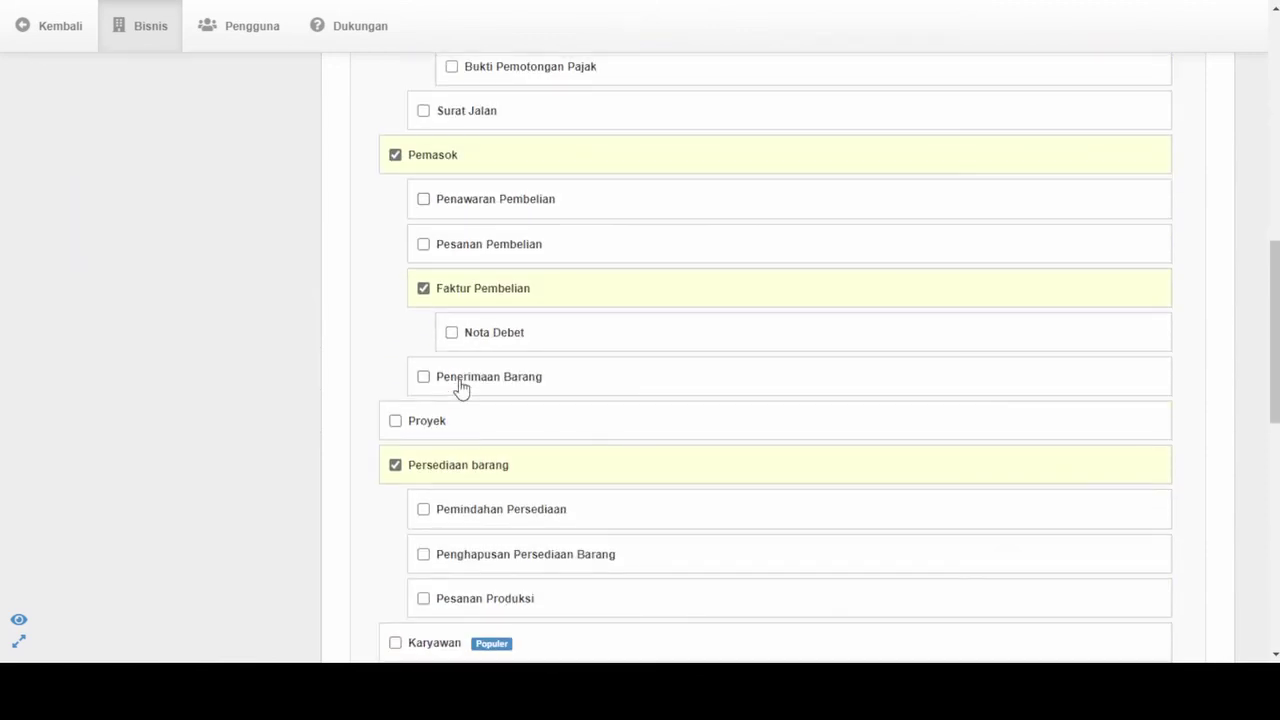
scroll(460, 387, down, 8)
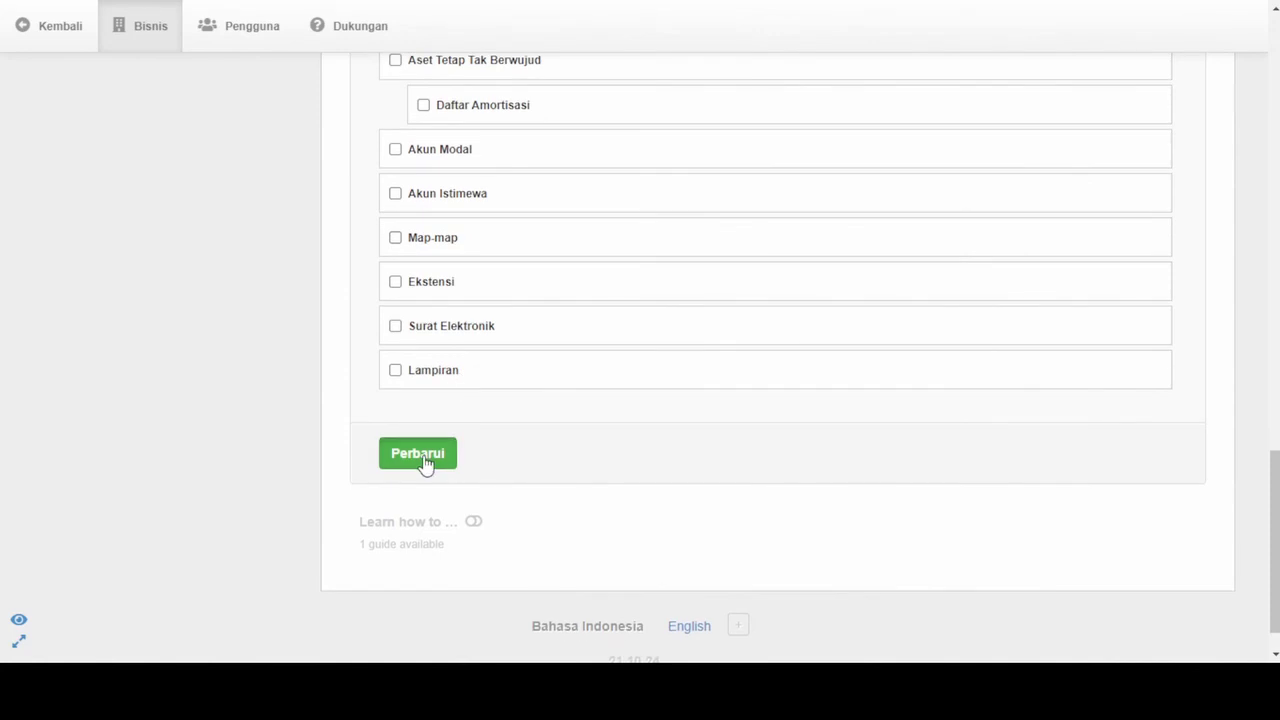
Save the module selection with Perbarui and review the updated Ringkasan summary
click(421, 456)
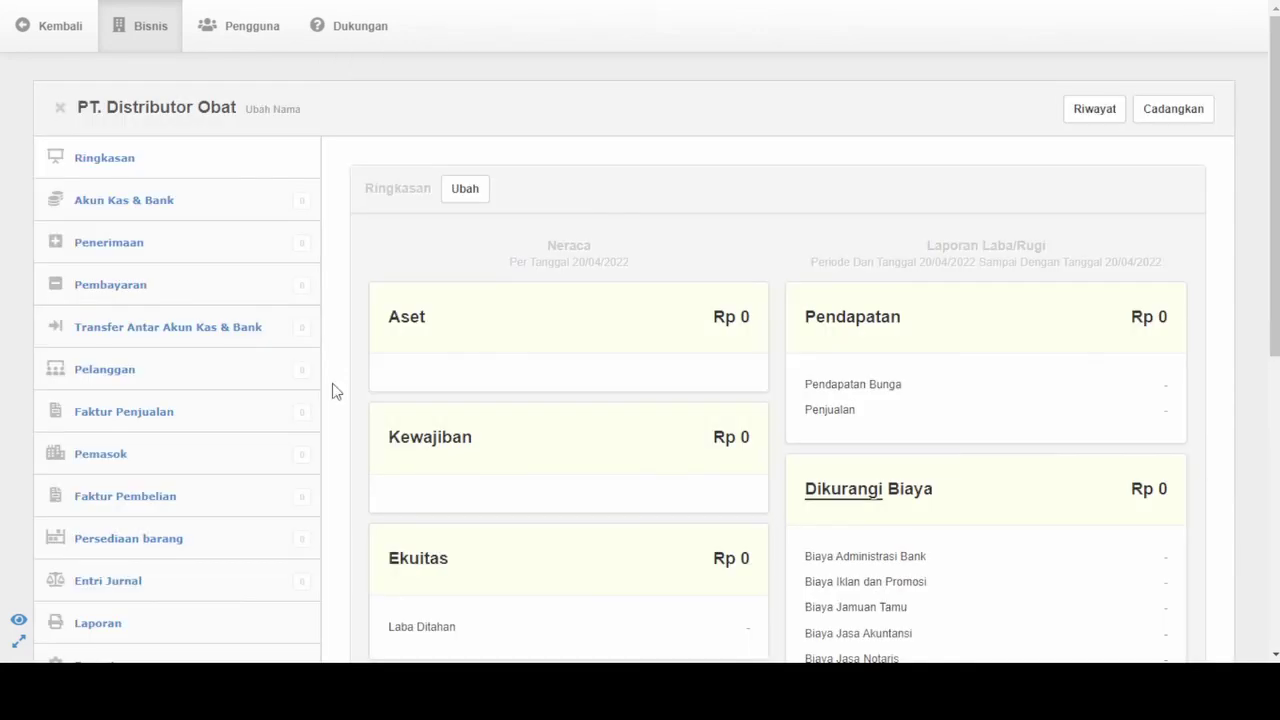
scroll(200, 318, down, 1)
scroll(200, 318, down, 2)
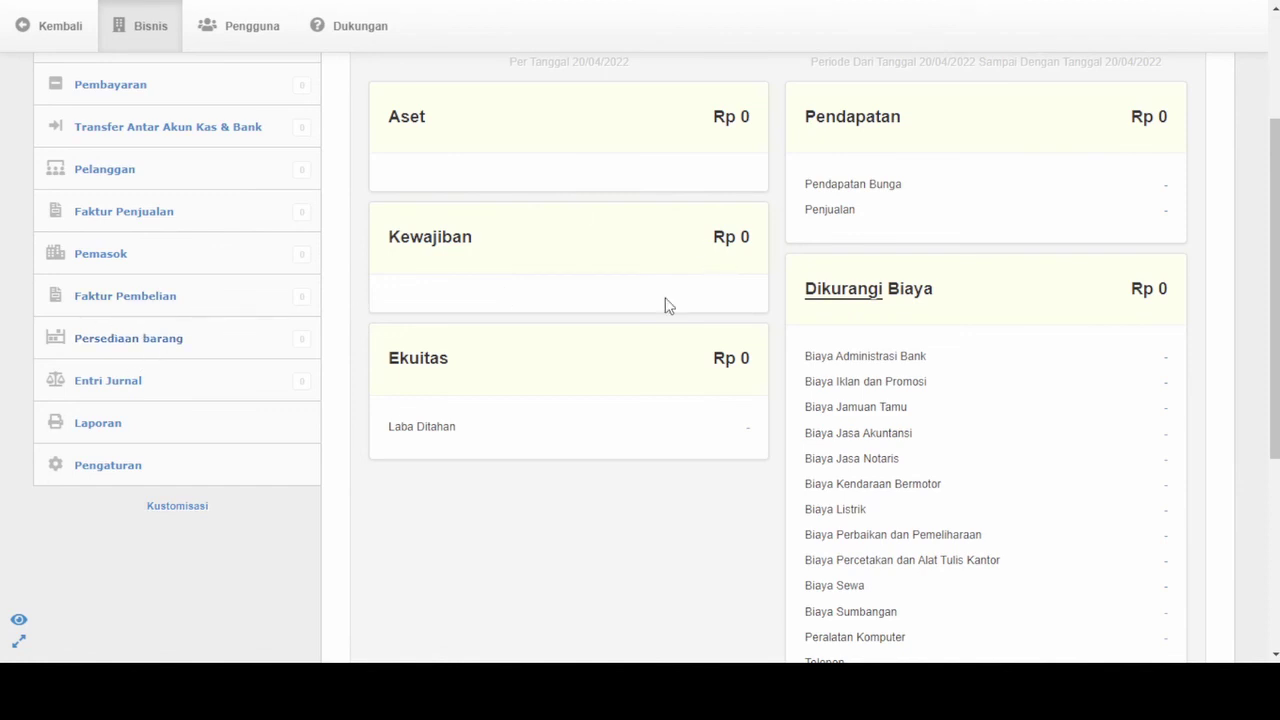
scroll(855, 436, down, 3)
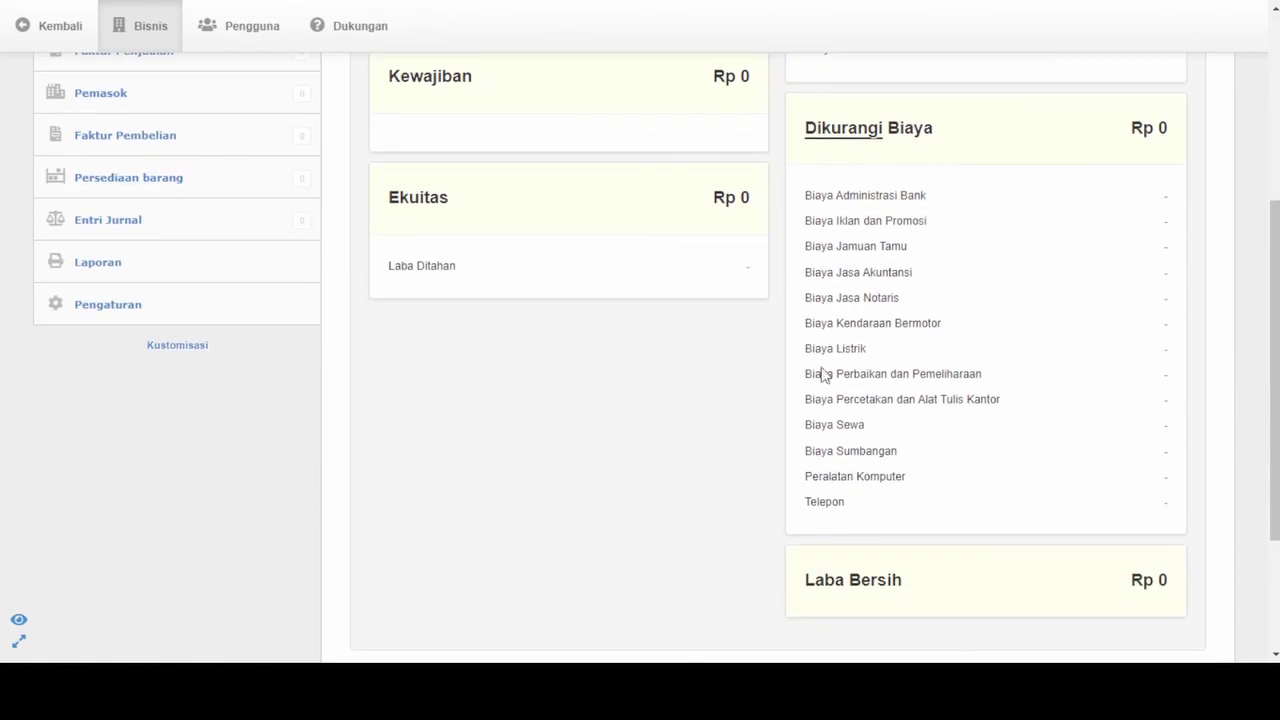
scroll(910, 211, up, 7)
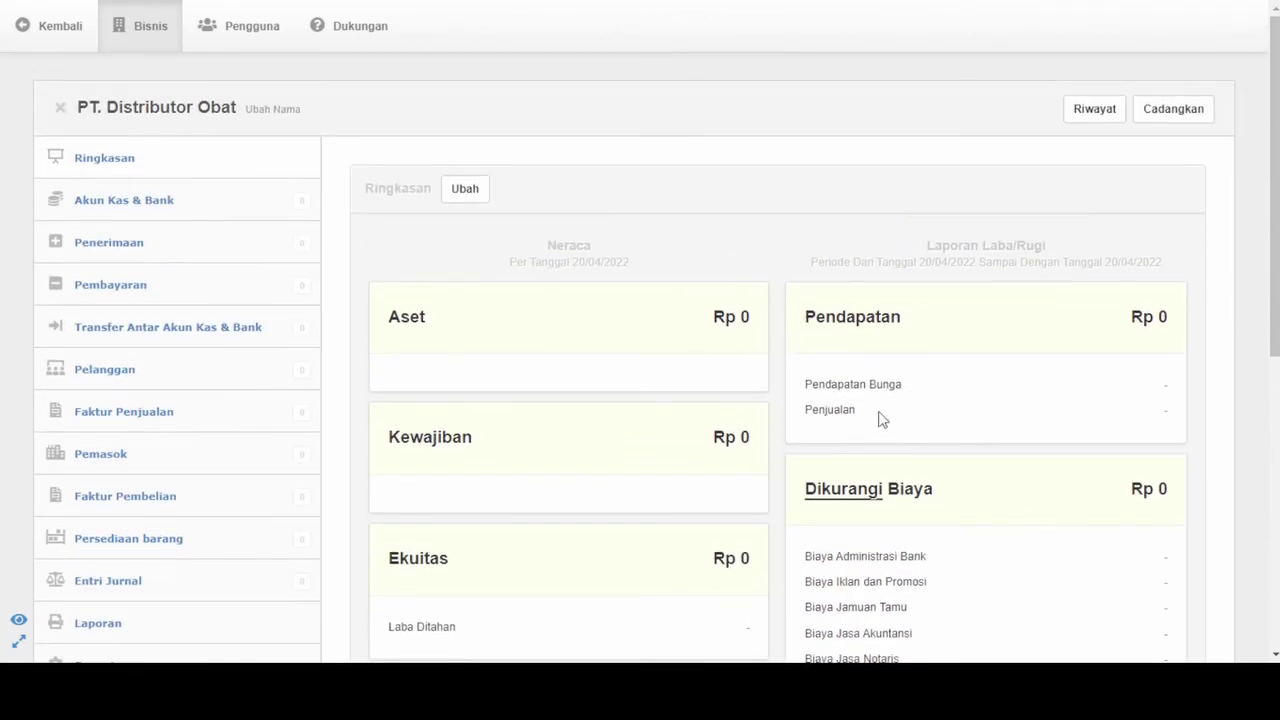
Go to the Persediaan barang inventory page
scroll(836, 412, down, 3)
scroll(836, 412, down, 3)
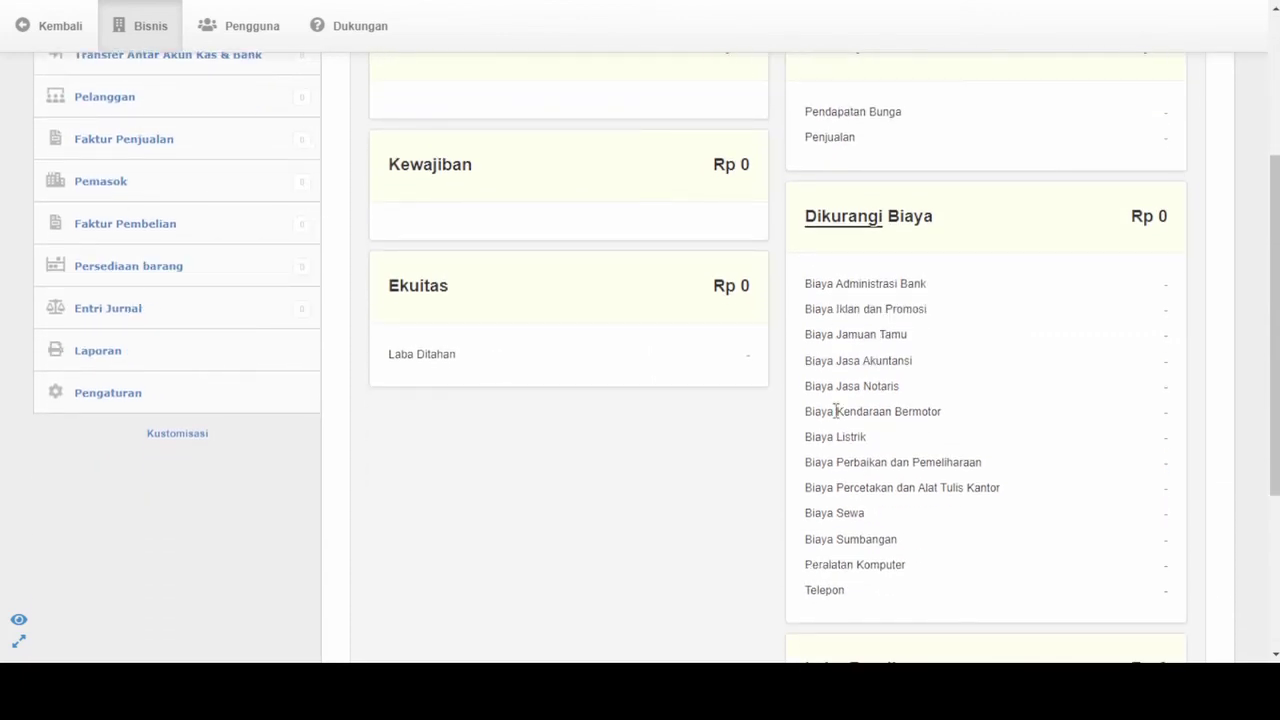
click(143, 272)
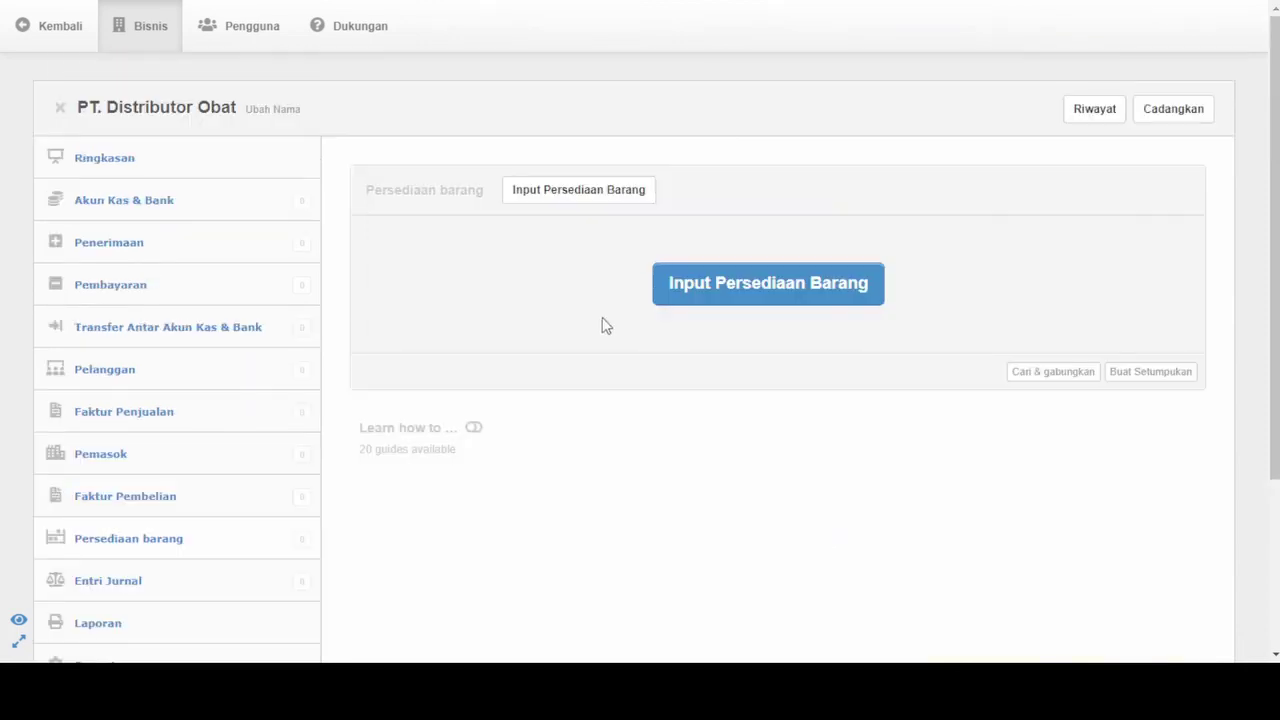
click(589, 198)
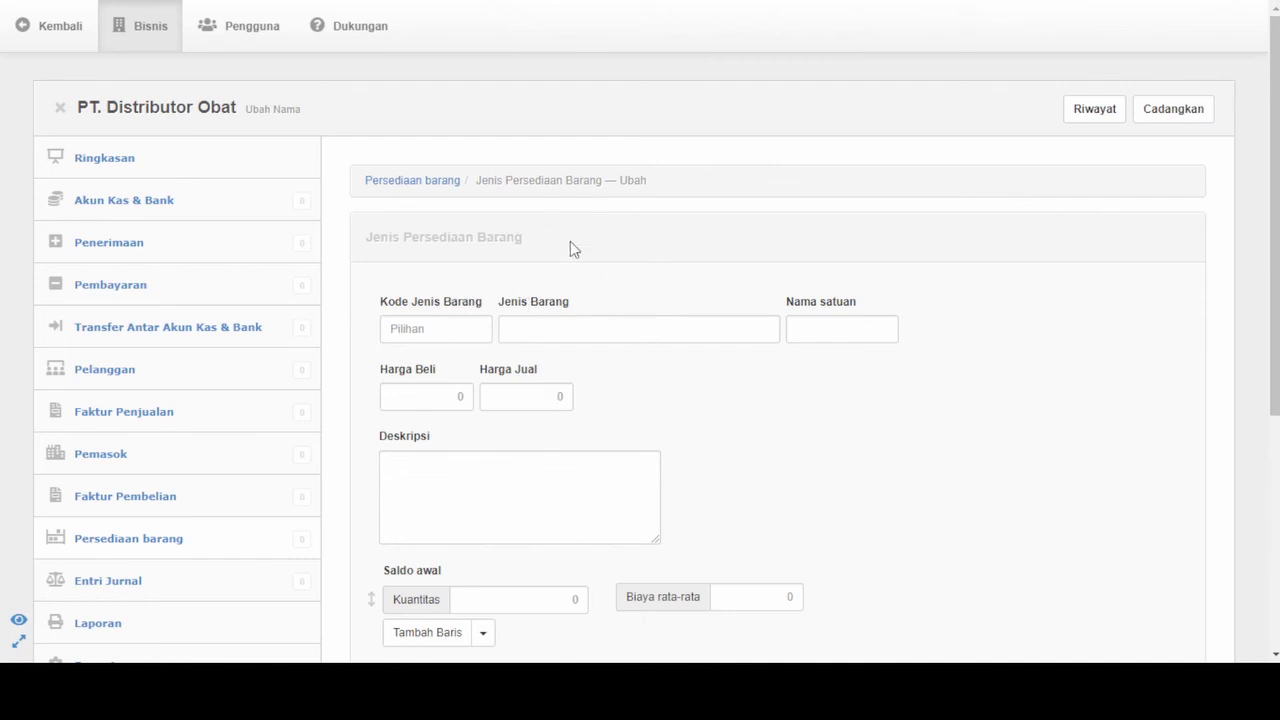
click(119, 165)
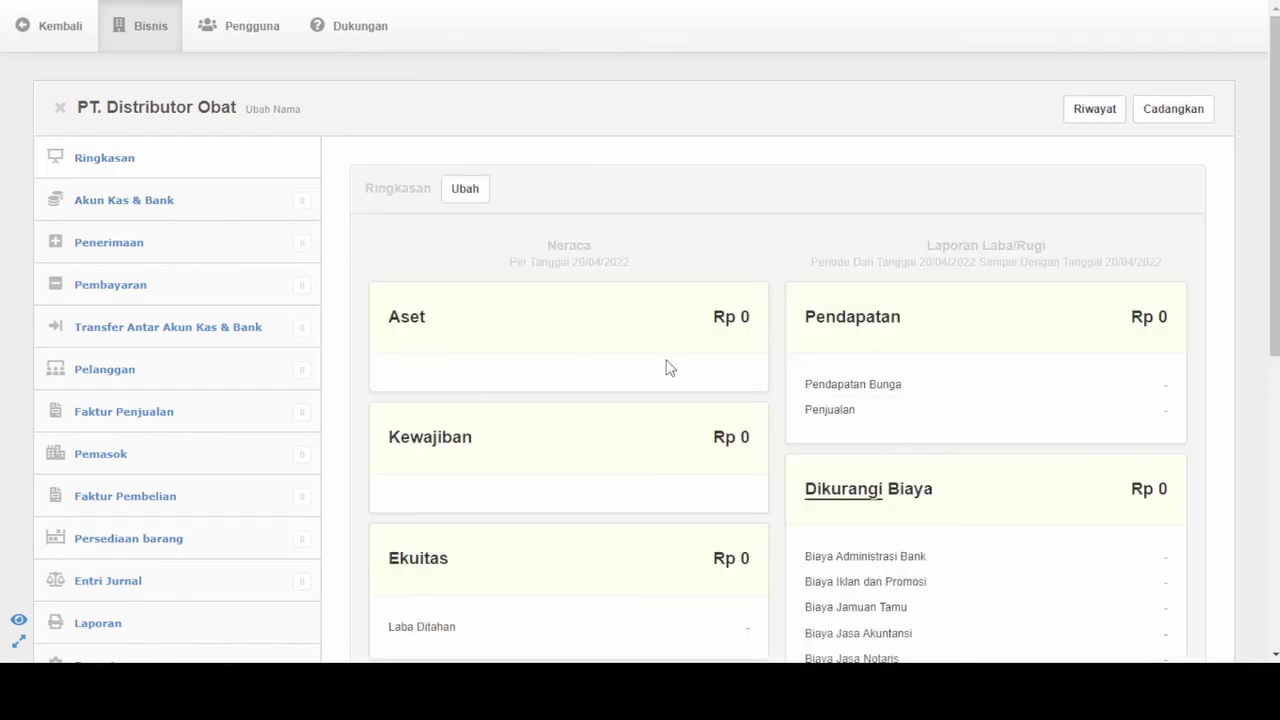
scroll(669, 368, down, 4)
scroll(669, 368, up, 4)
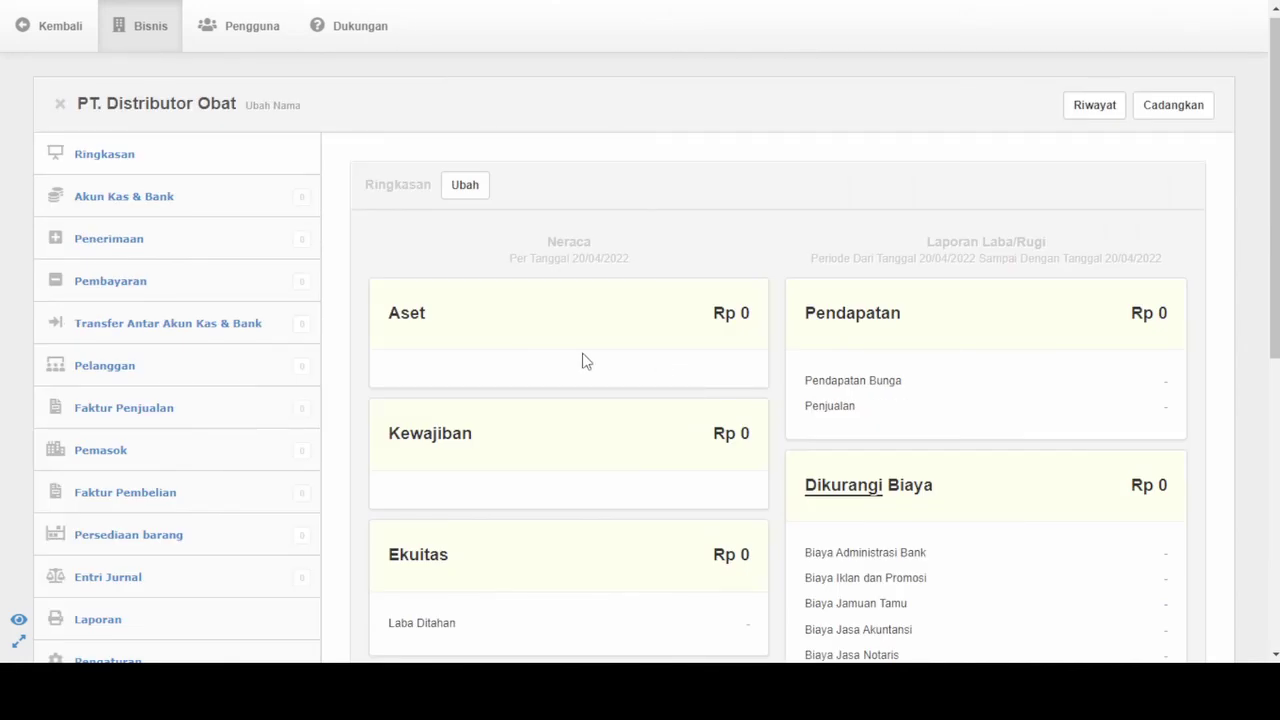
scroll(491, 366, down, 2)
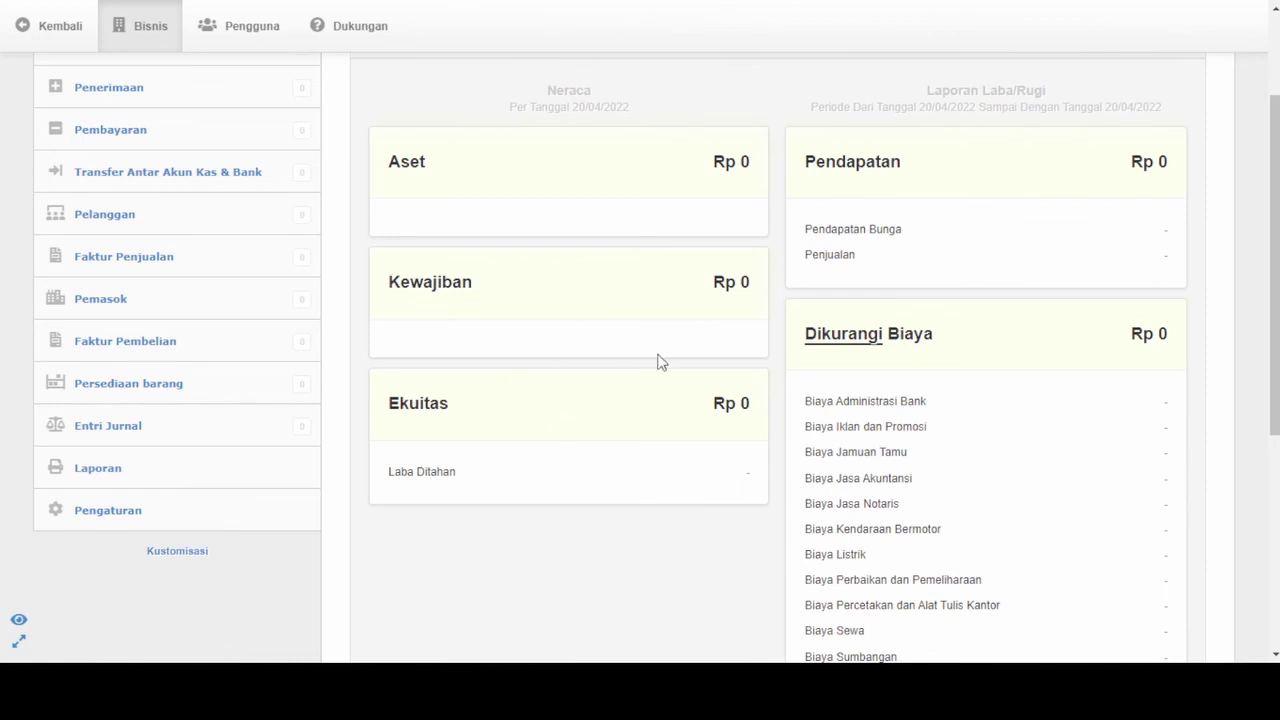
scroll(659, 362, up, 3)
scroll(659, 362, down, 1)
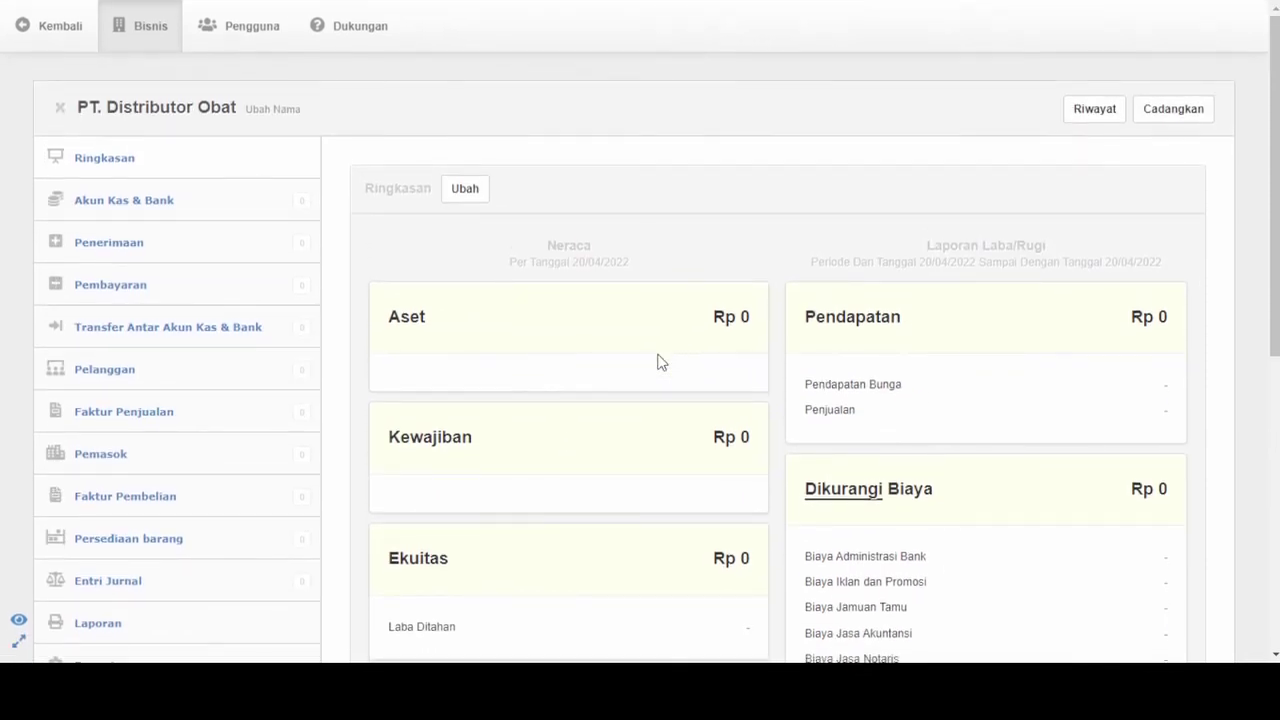